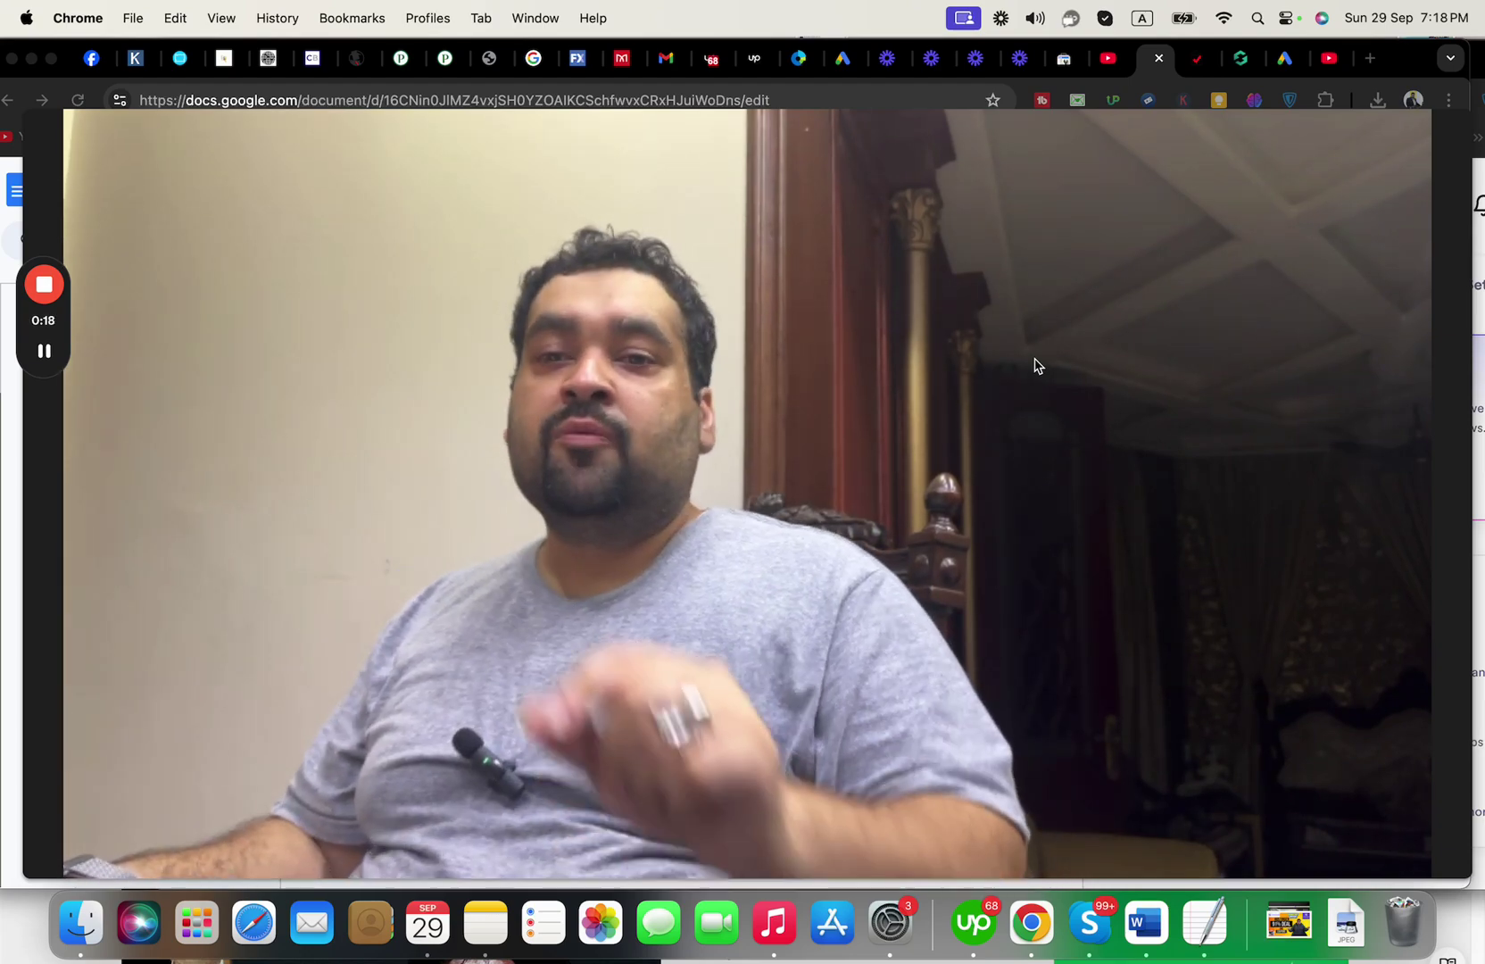
- Add an empty line directly below the ad screenshot for the next heading
click(754, 878)
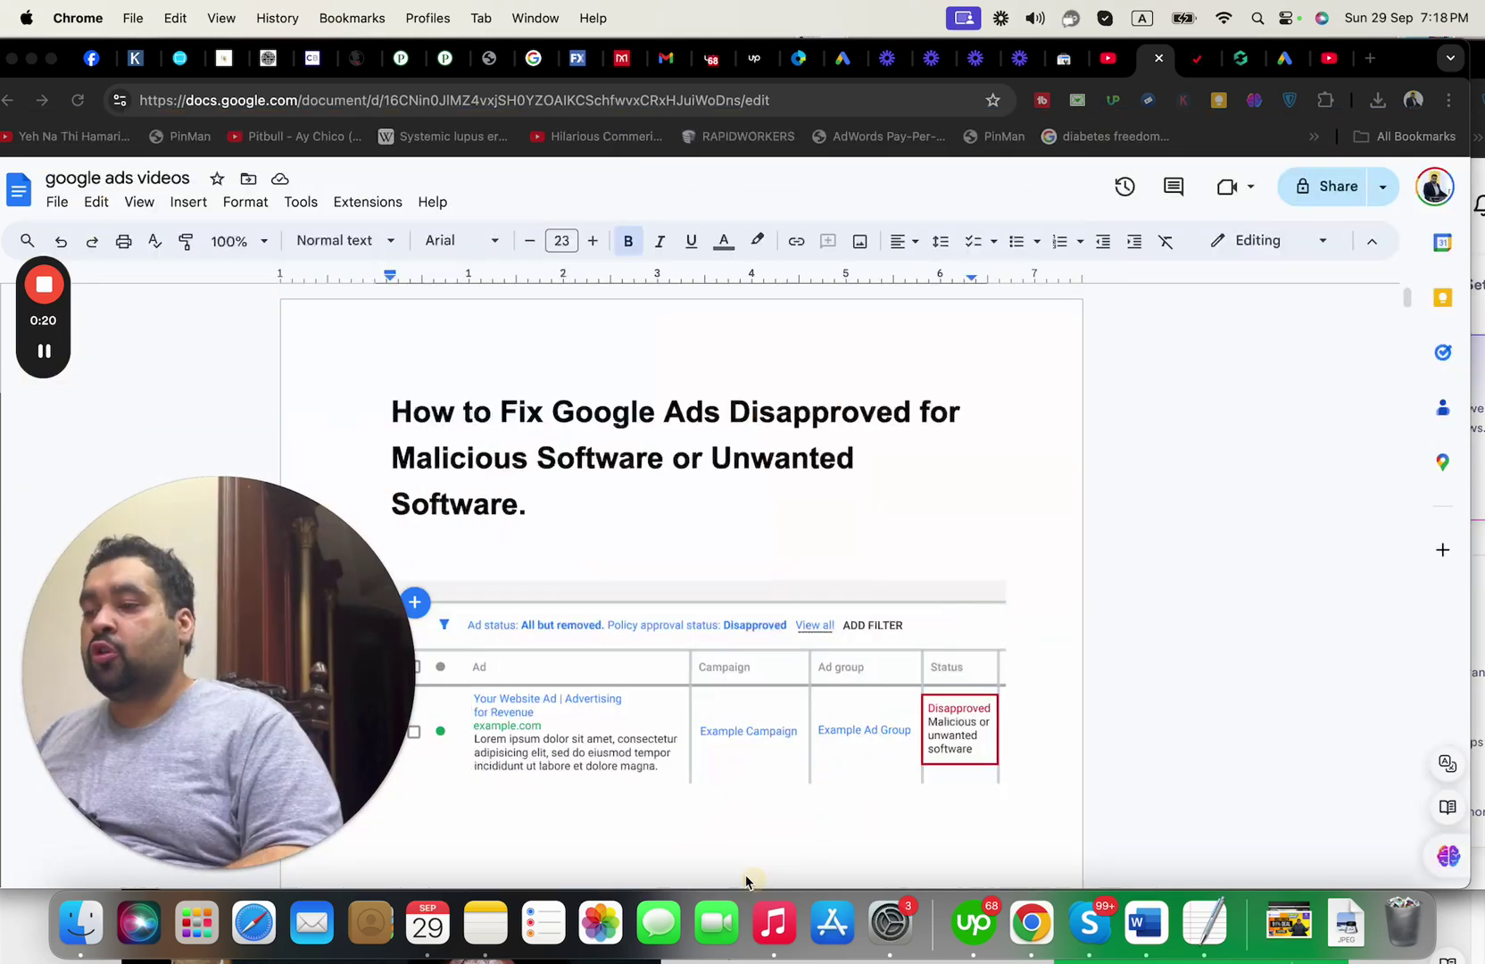
drag(374, 656, 1396, 318)
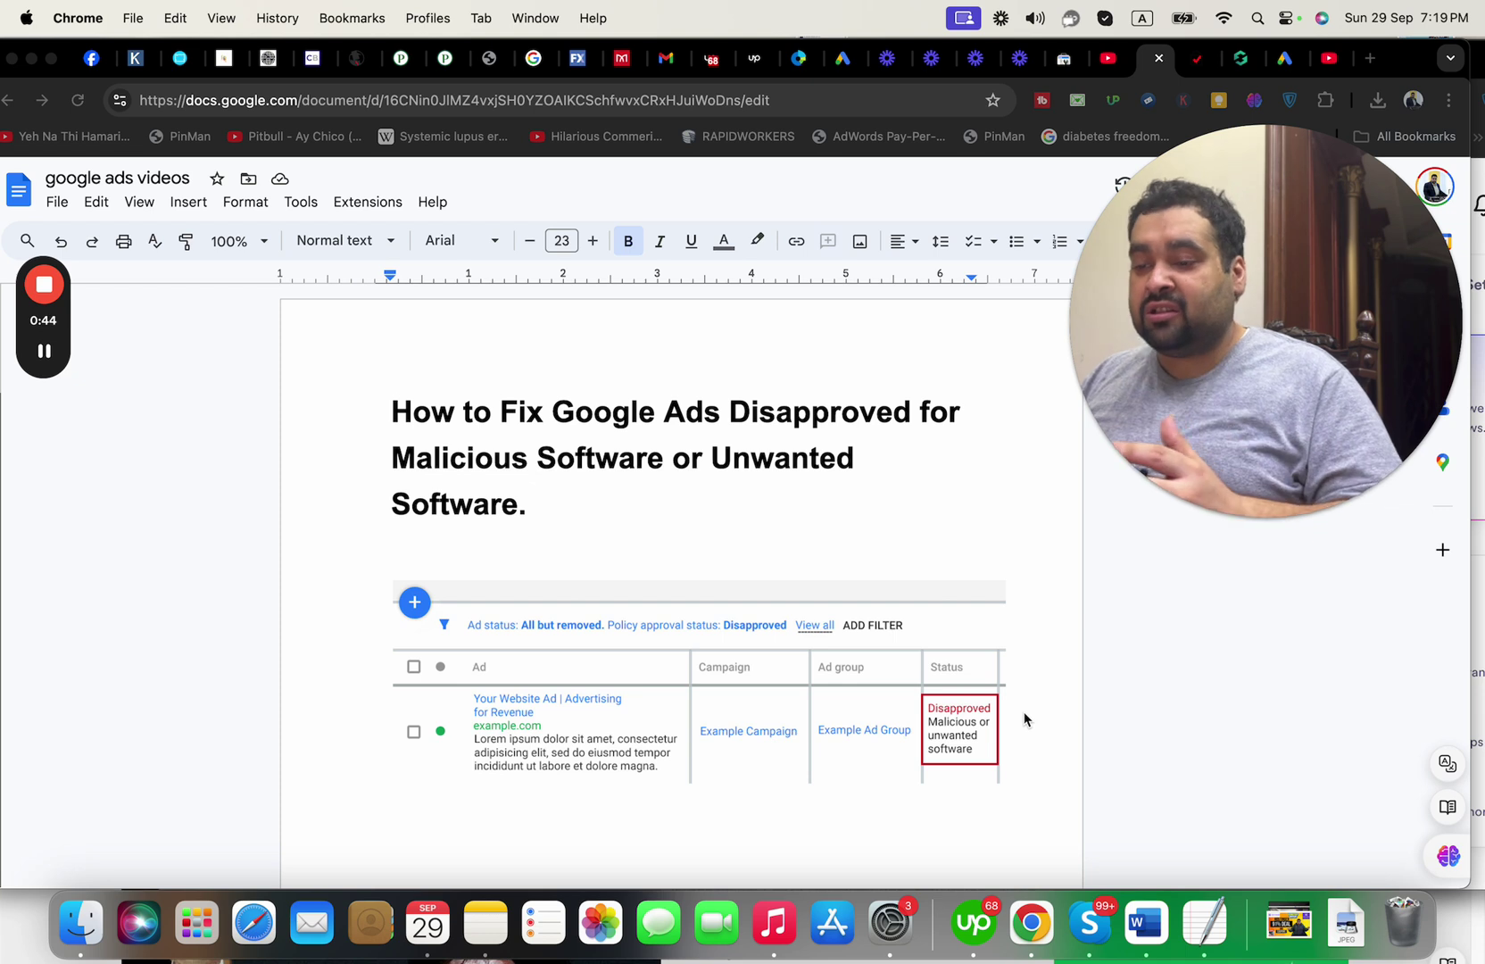
click(771, 827)
key(Return)
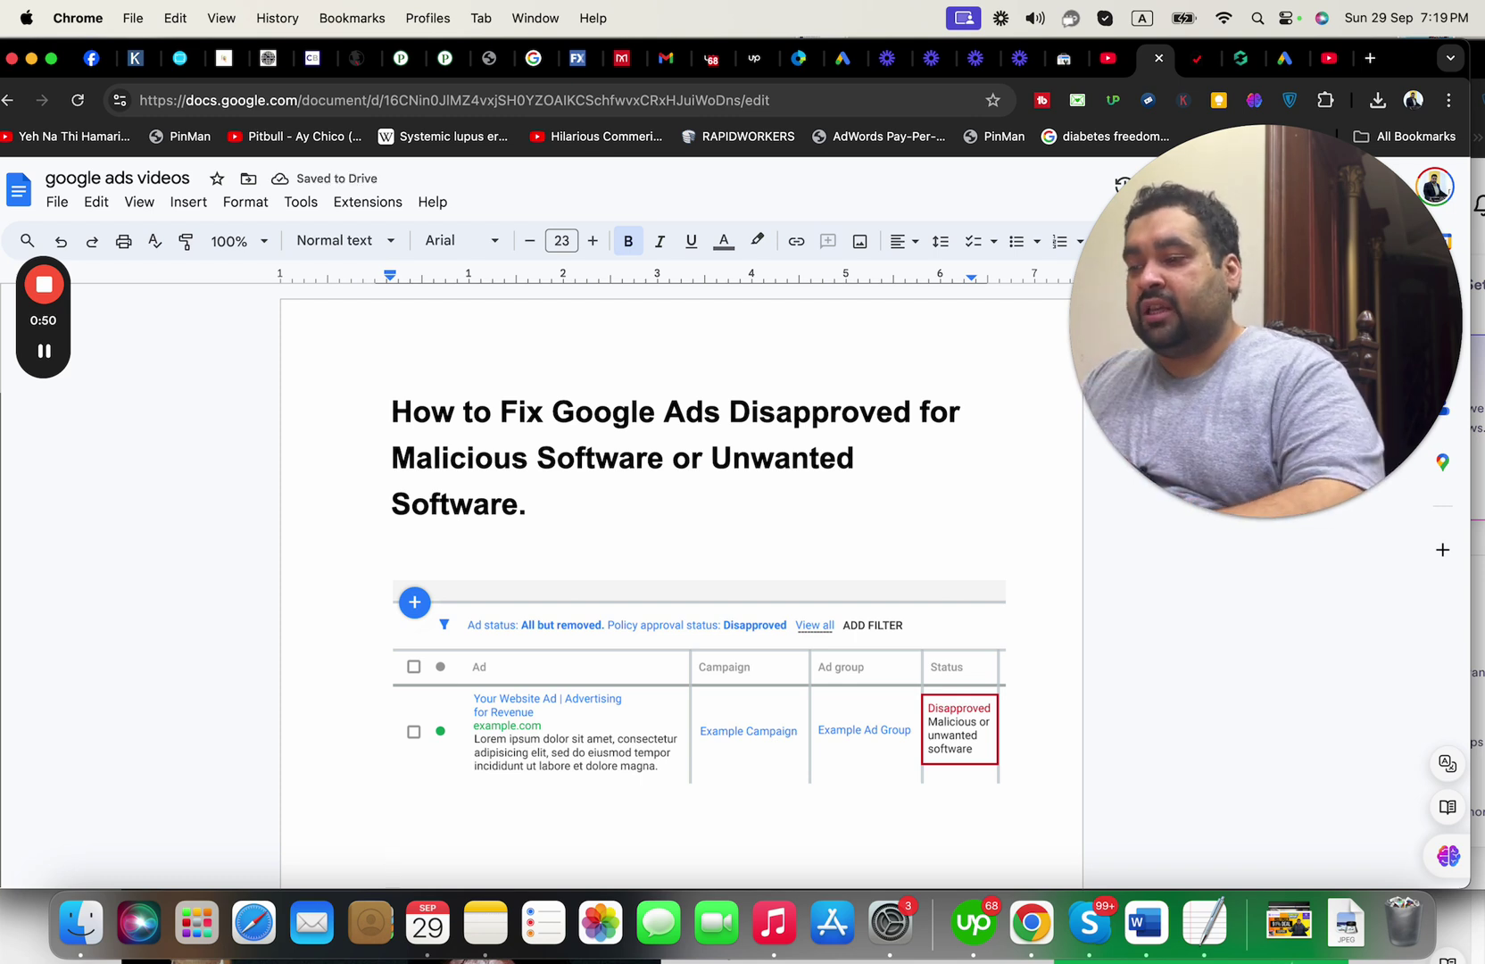
- Add the heading 'Malicious or Software Unwanted' below the screenshot
text(Malicious o)
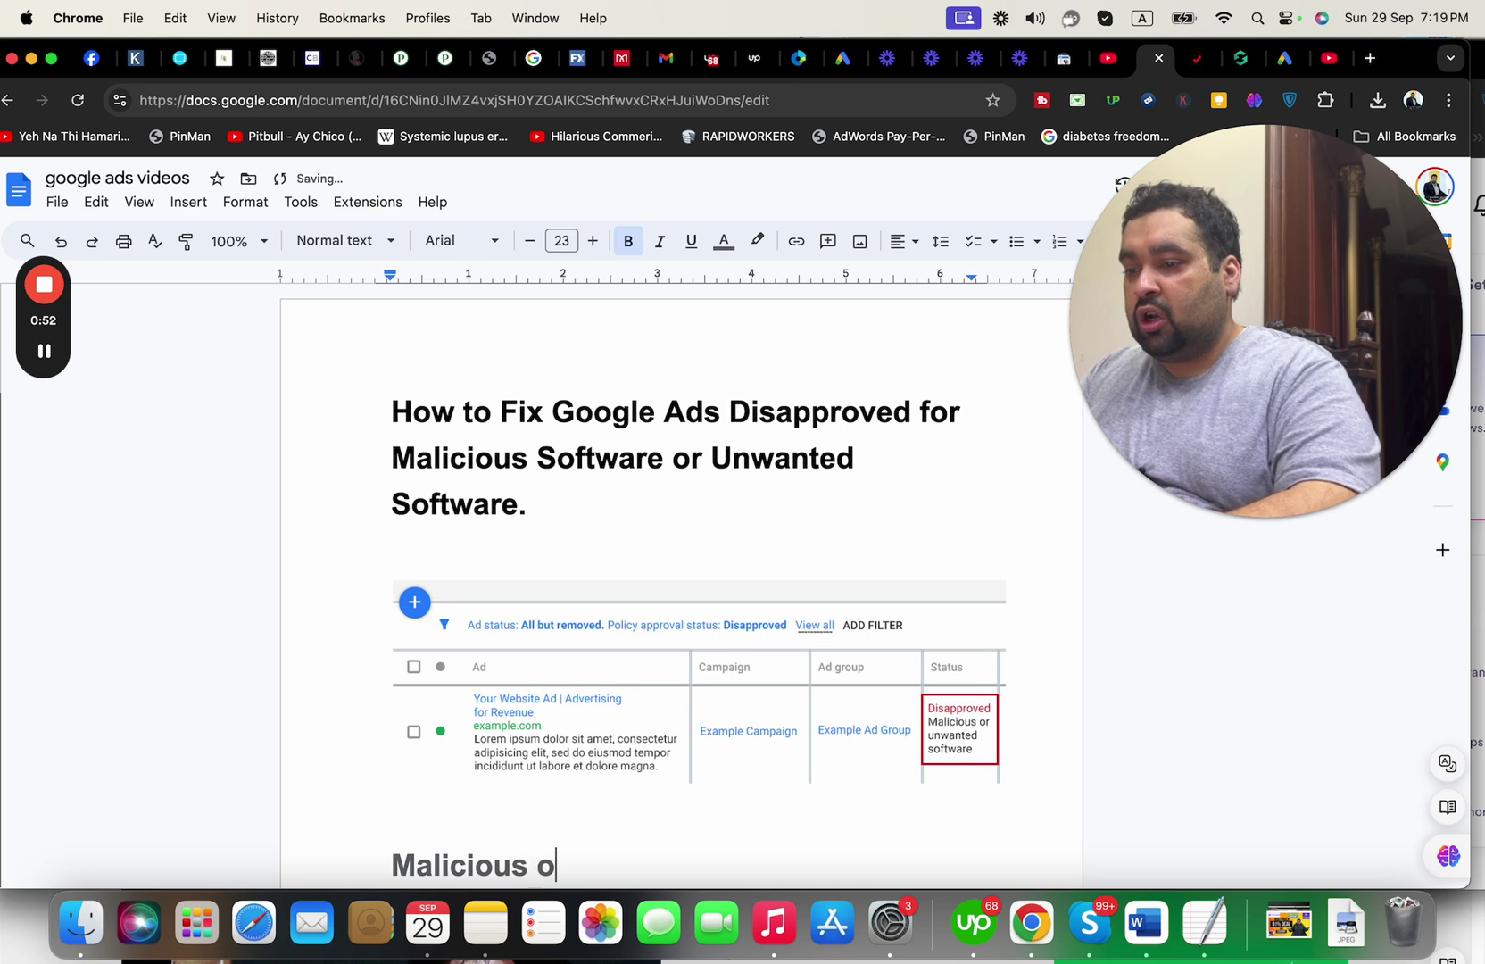
text(r Softwa)
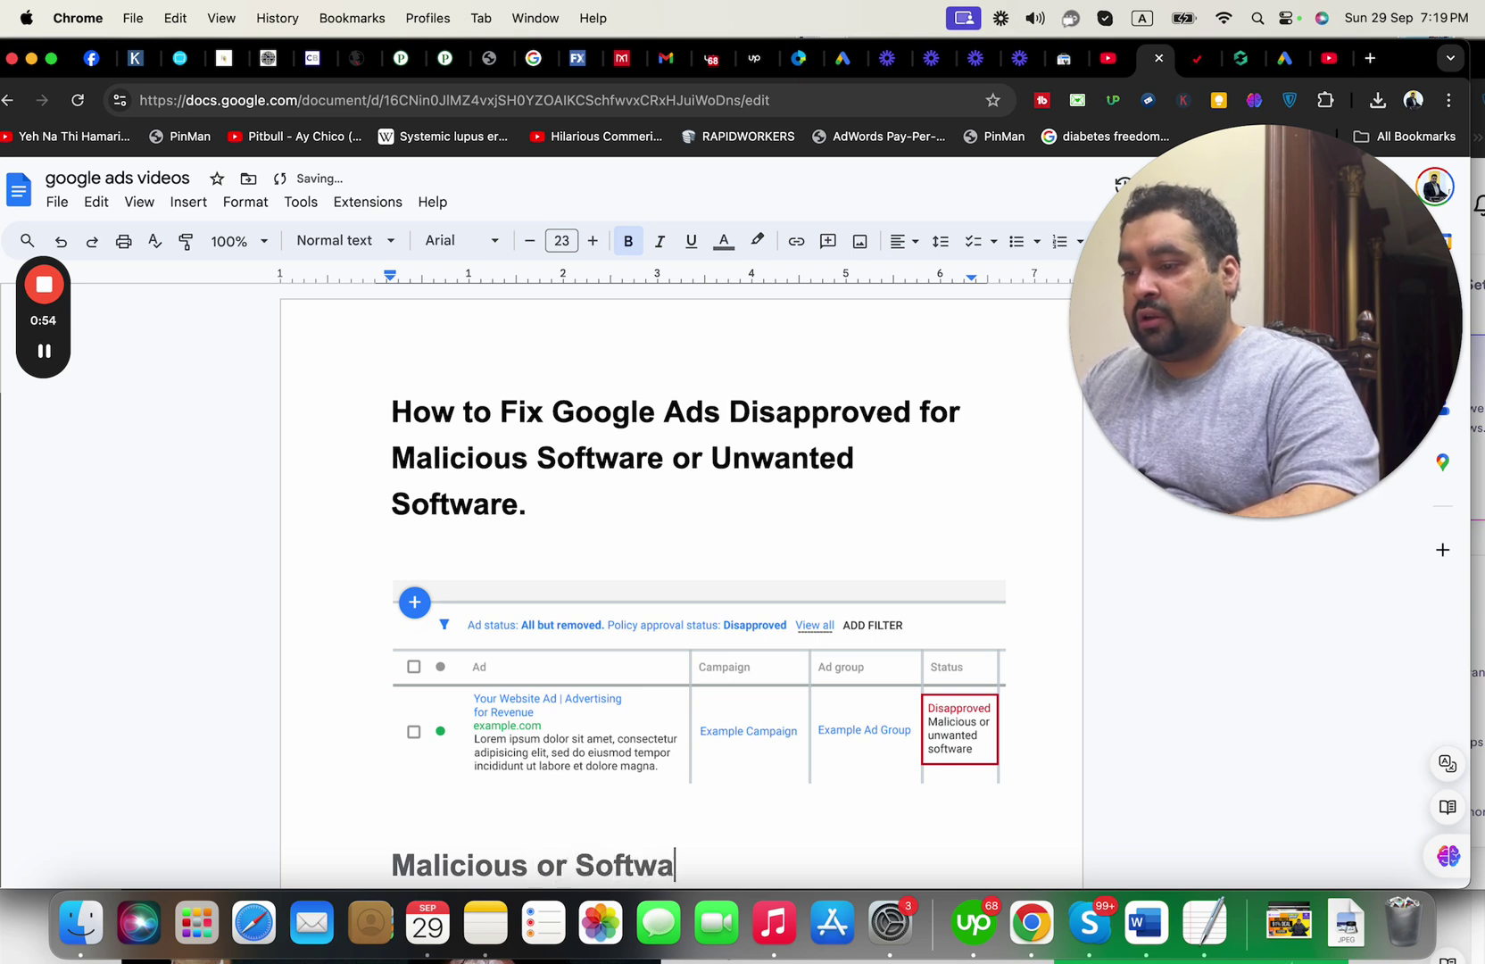
text(re Unwat)
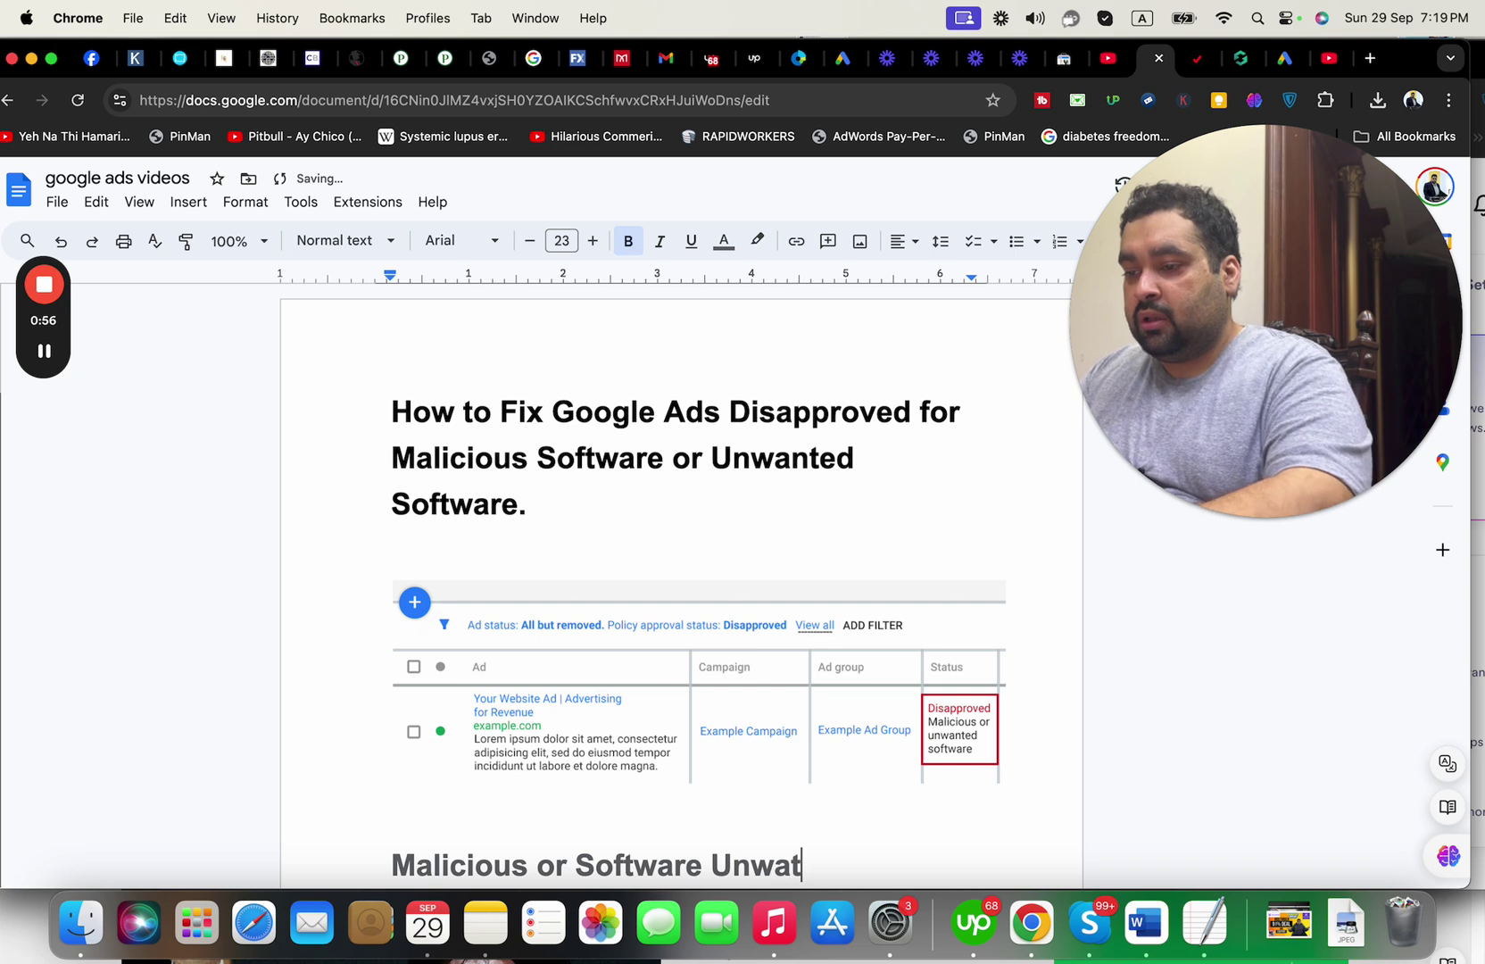
key(BackSpace)
text(nted)
key(Return)
- Begin the explanation line 'Malicious is kind of activity, auto' under the heading
text(M)
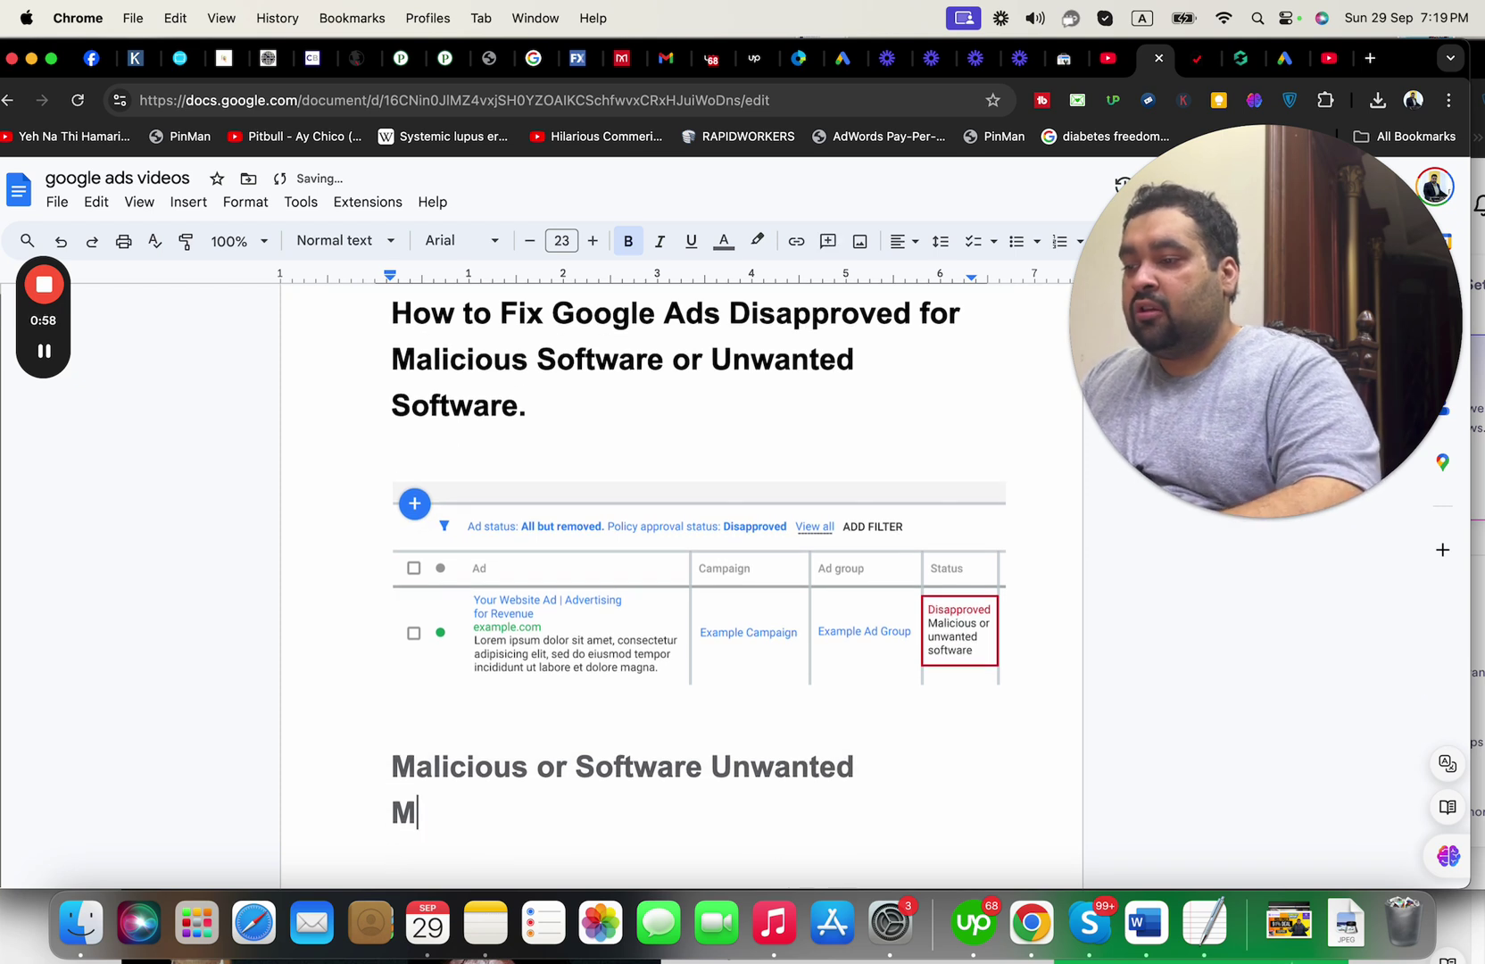
text(alicious is kin)
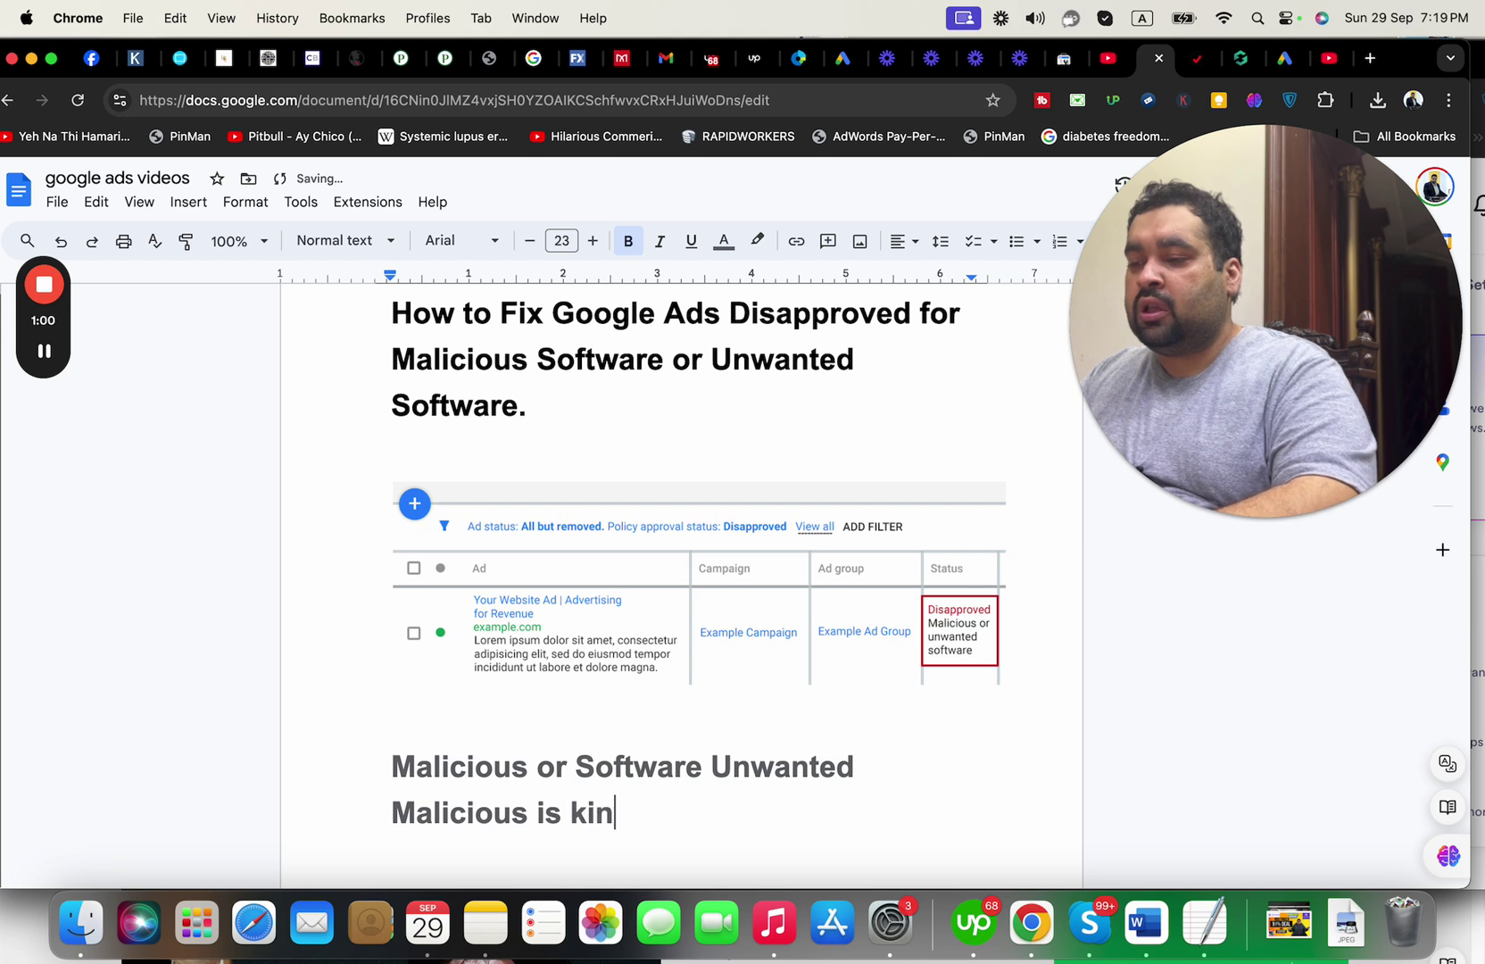
text(d of activit)
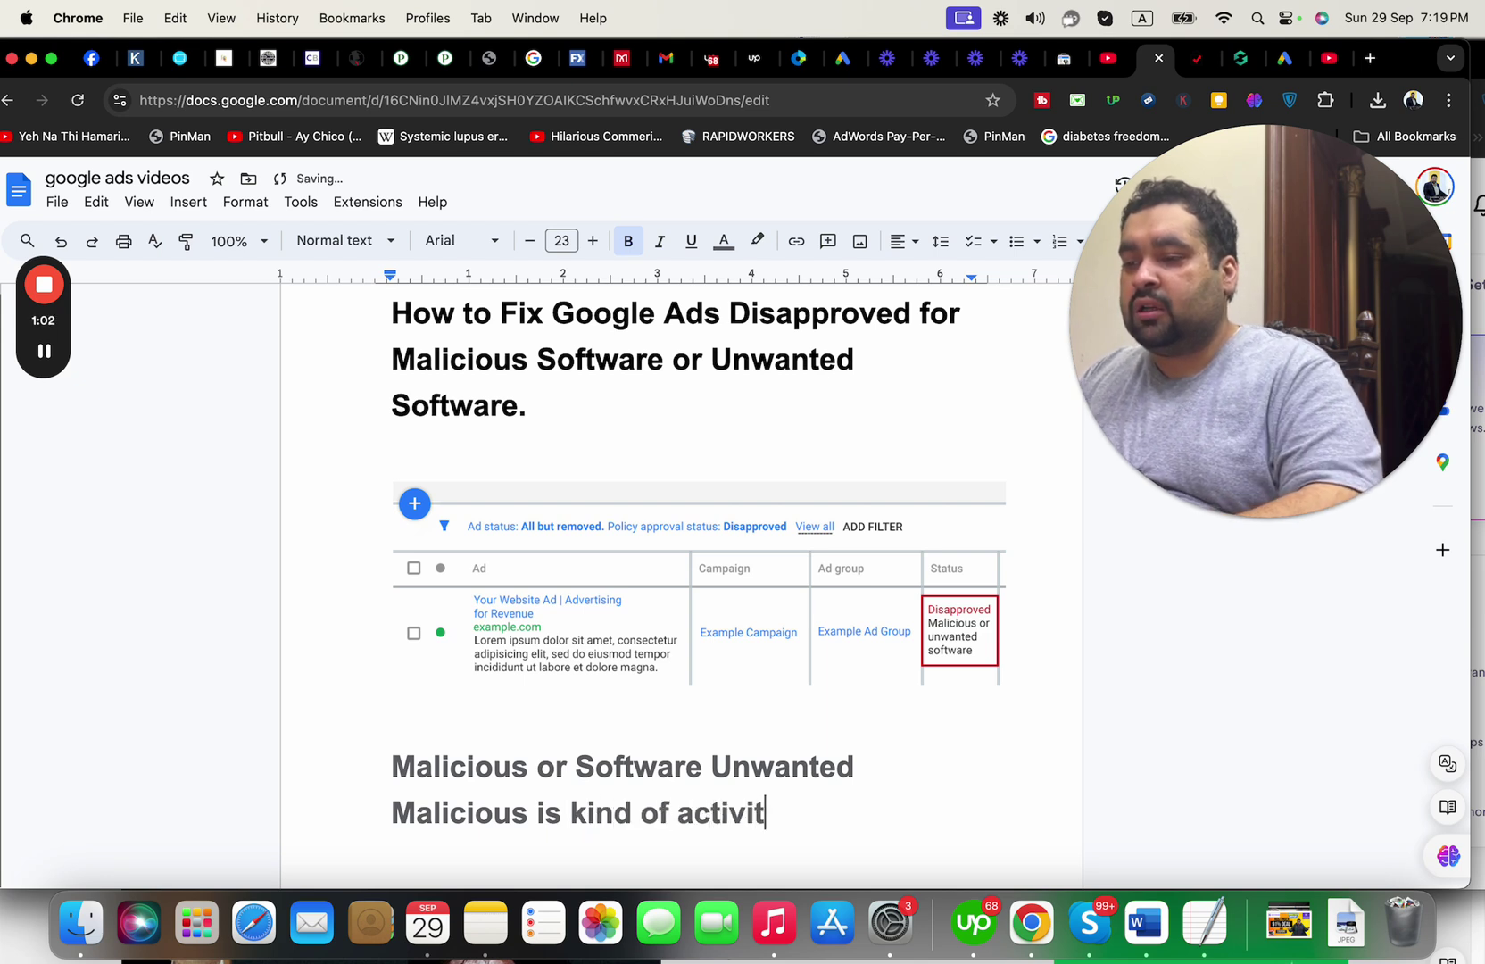
text(u)
key(BackSpace)
text(y,)
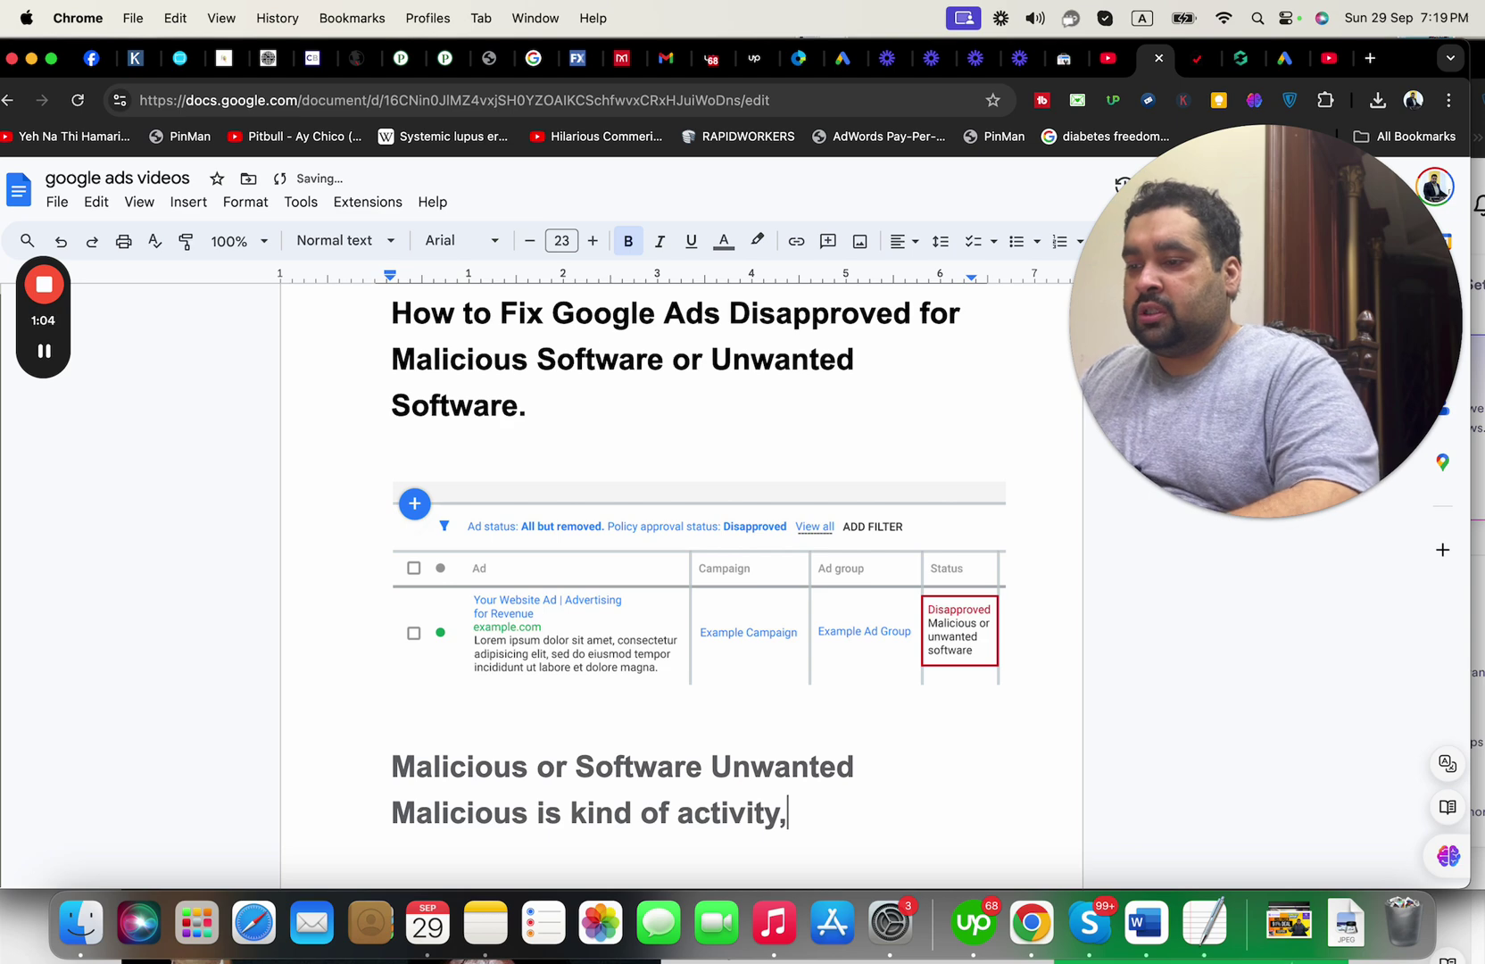
text( auto)
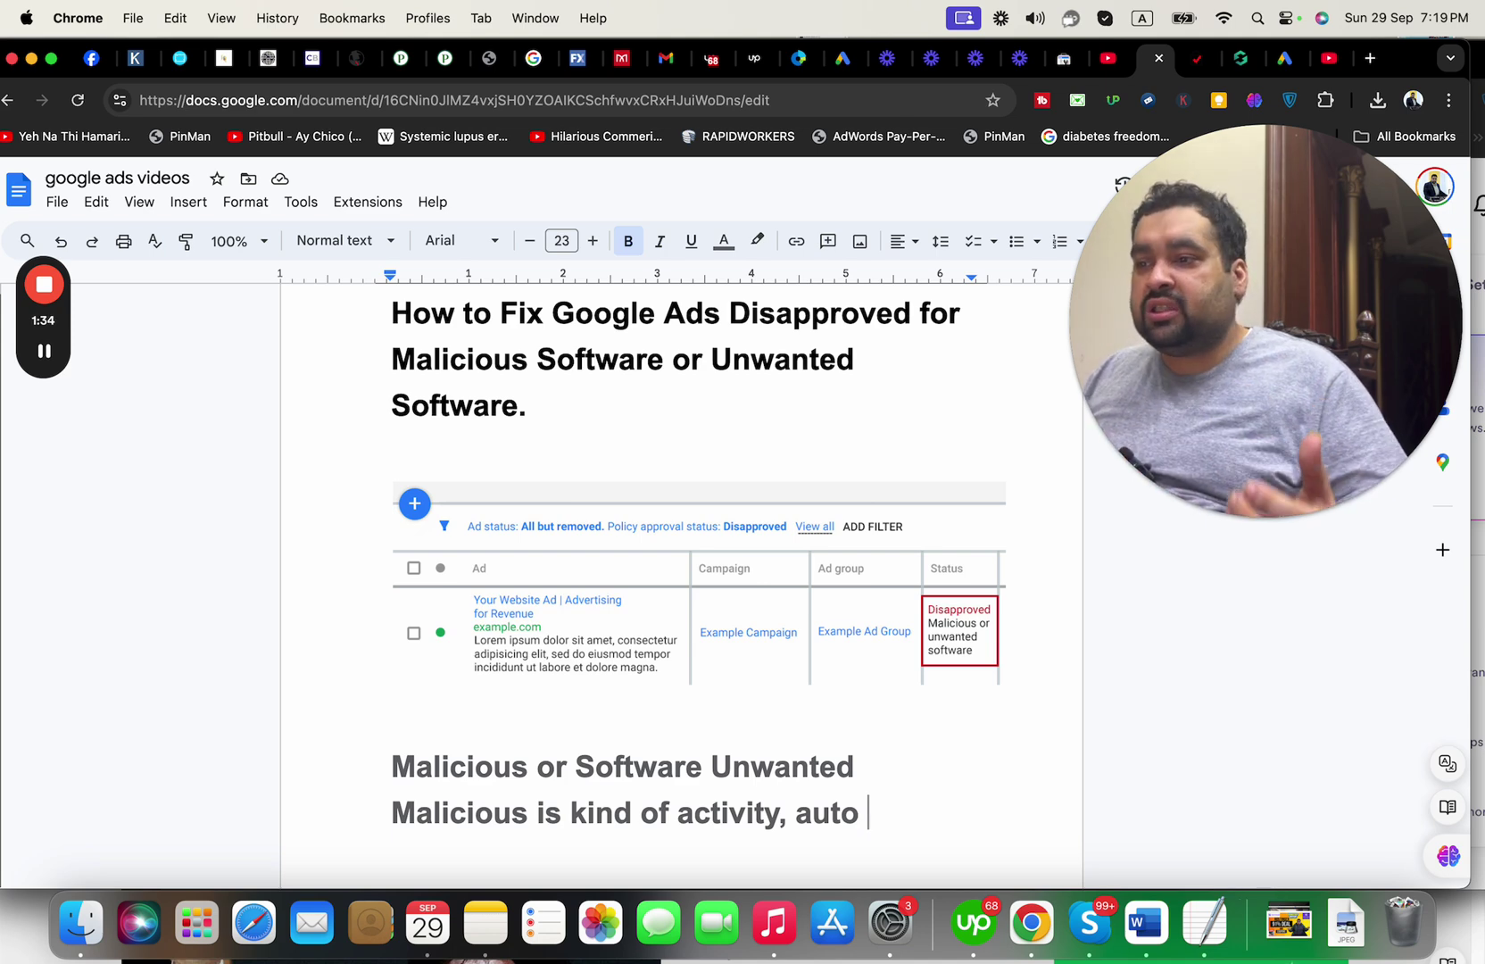
- Replace the unfinished malicious-activity sentence with a blank line under the heading
drag(865, 822, 390, 815)
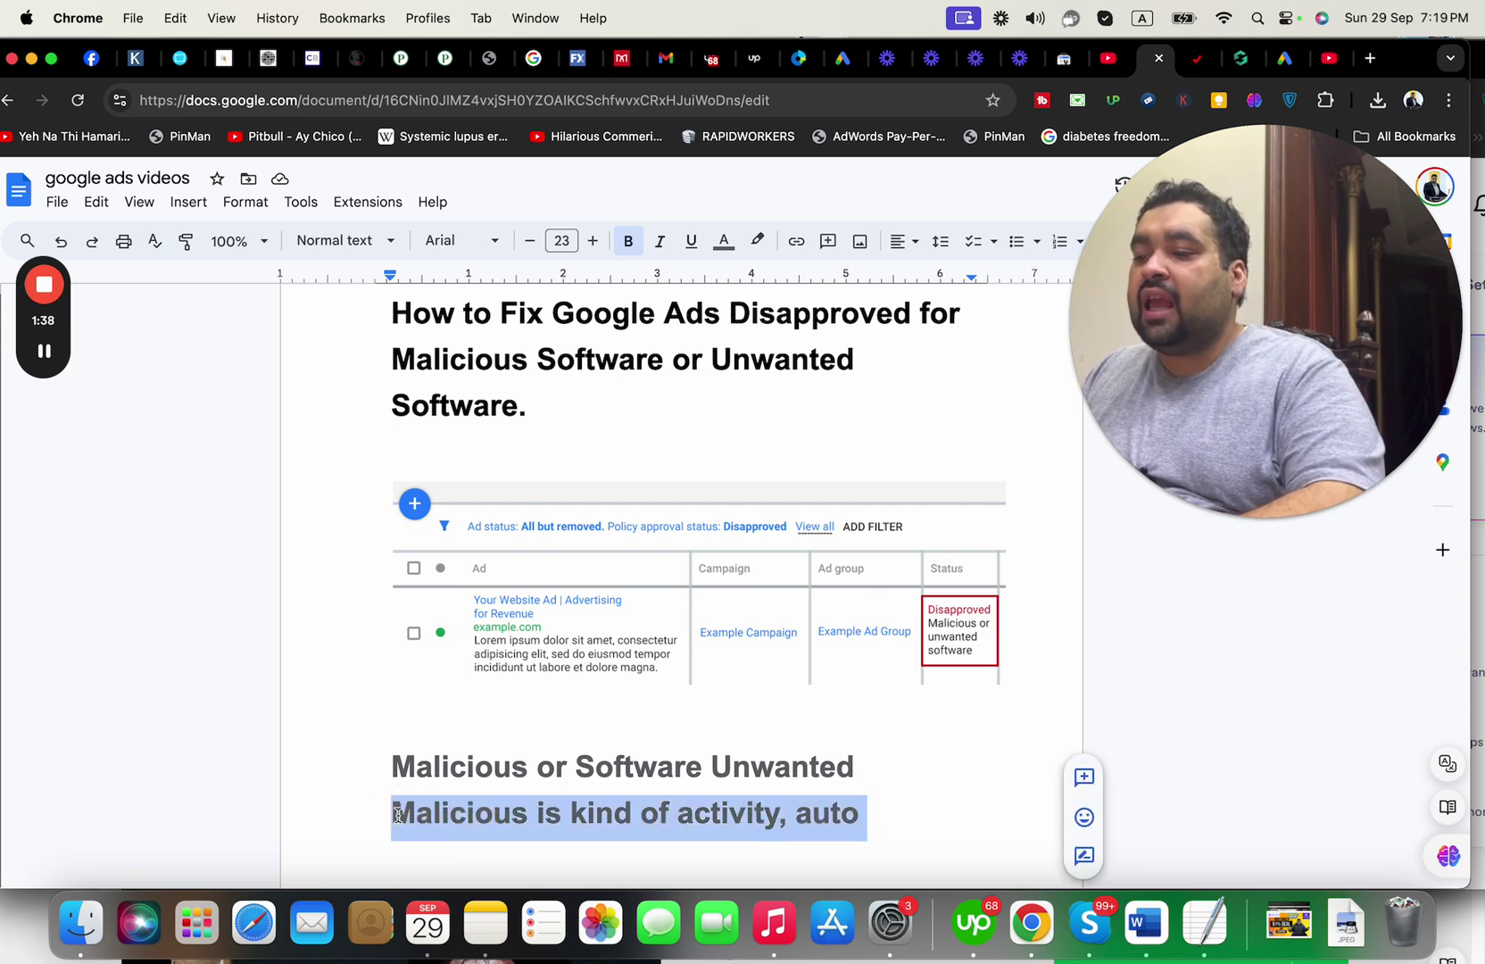
key(BackSpace)
key(Return)
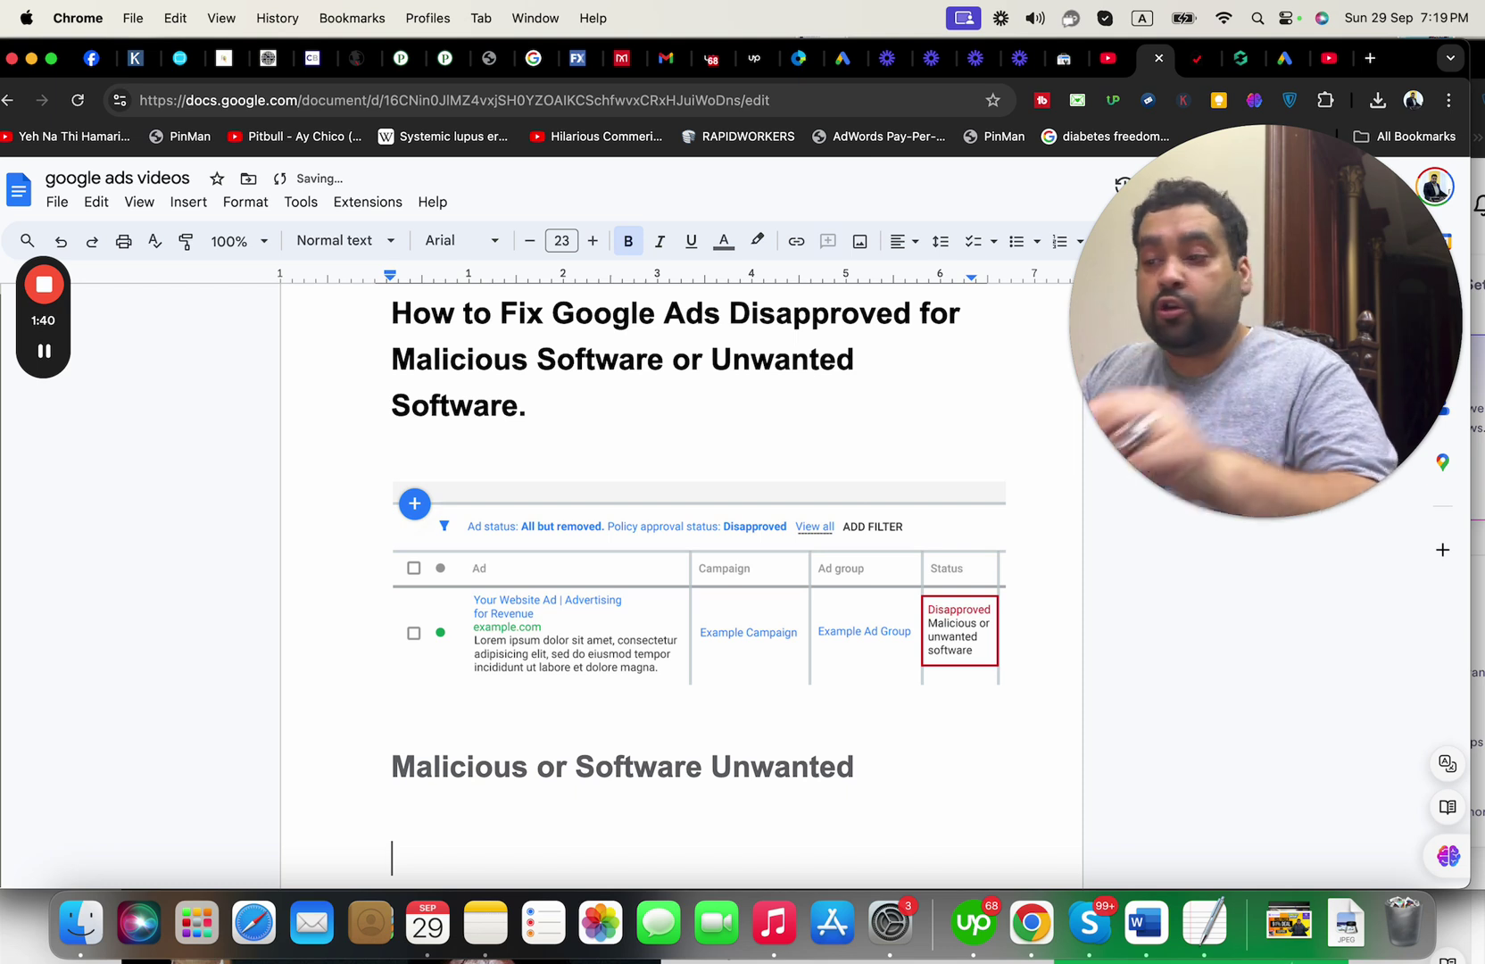
- Write the note 'THANKFUL to Google. Helped you. YOUR WEBSITE IMAGE HAS GONE DOWN.REPUTATION.'
text(THANKFUL )
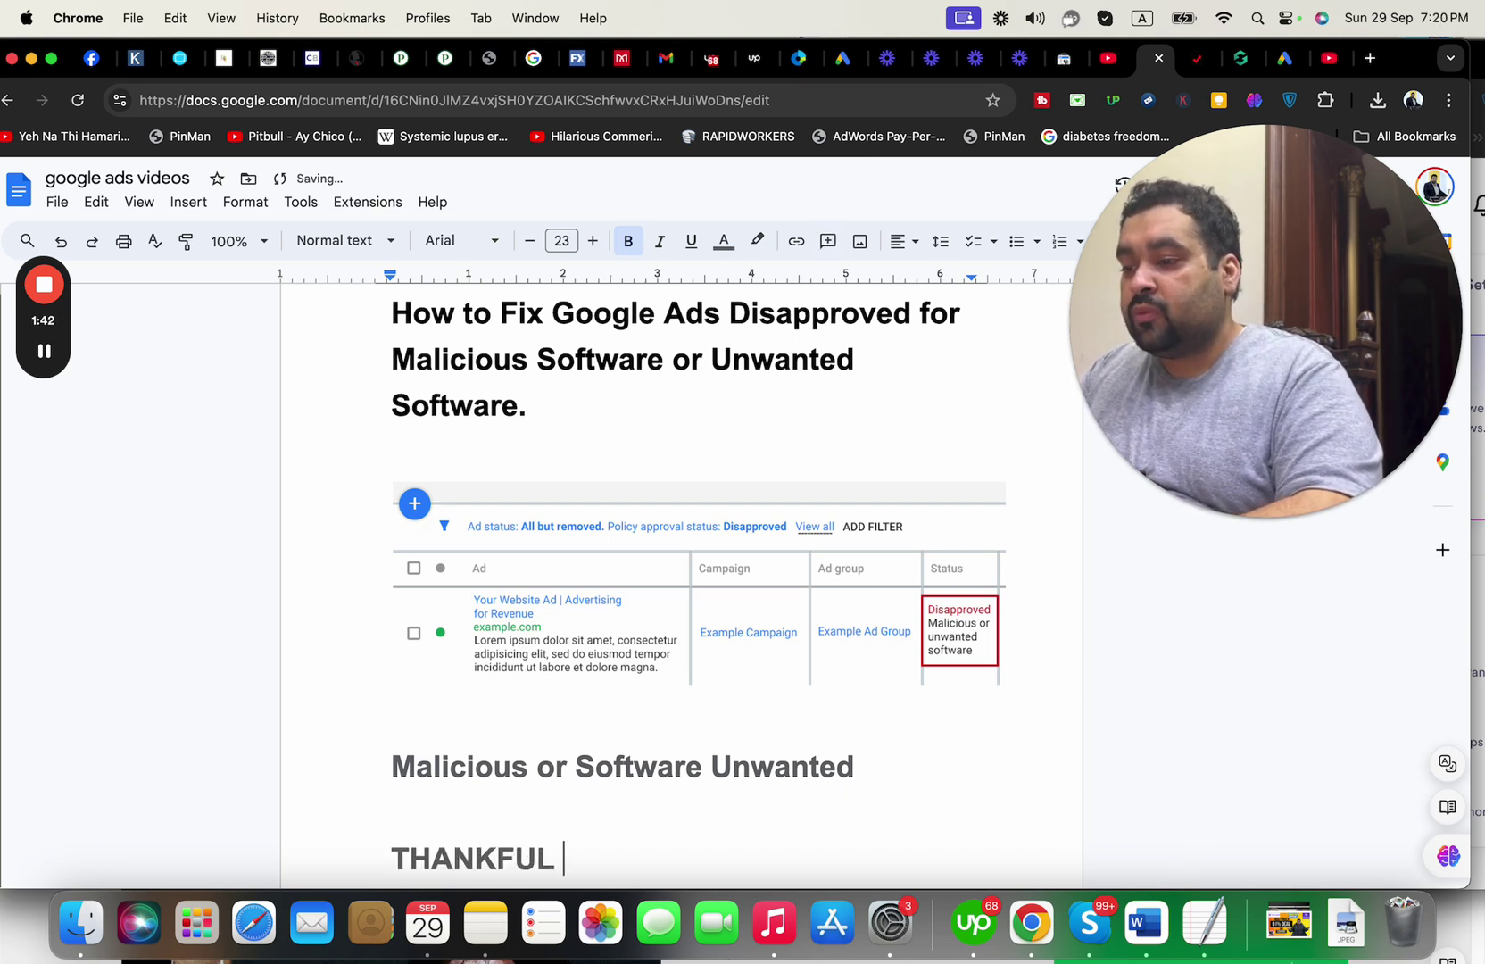
text(to goo)
key(BackSpace)
key(BackSpace)
key(BackSpace)
text(Go)
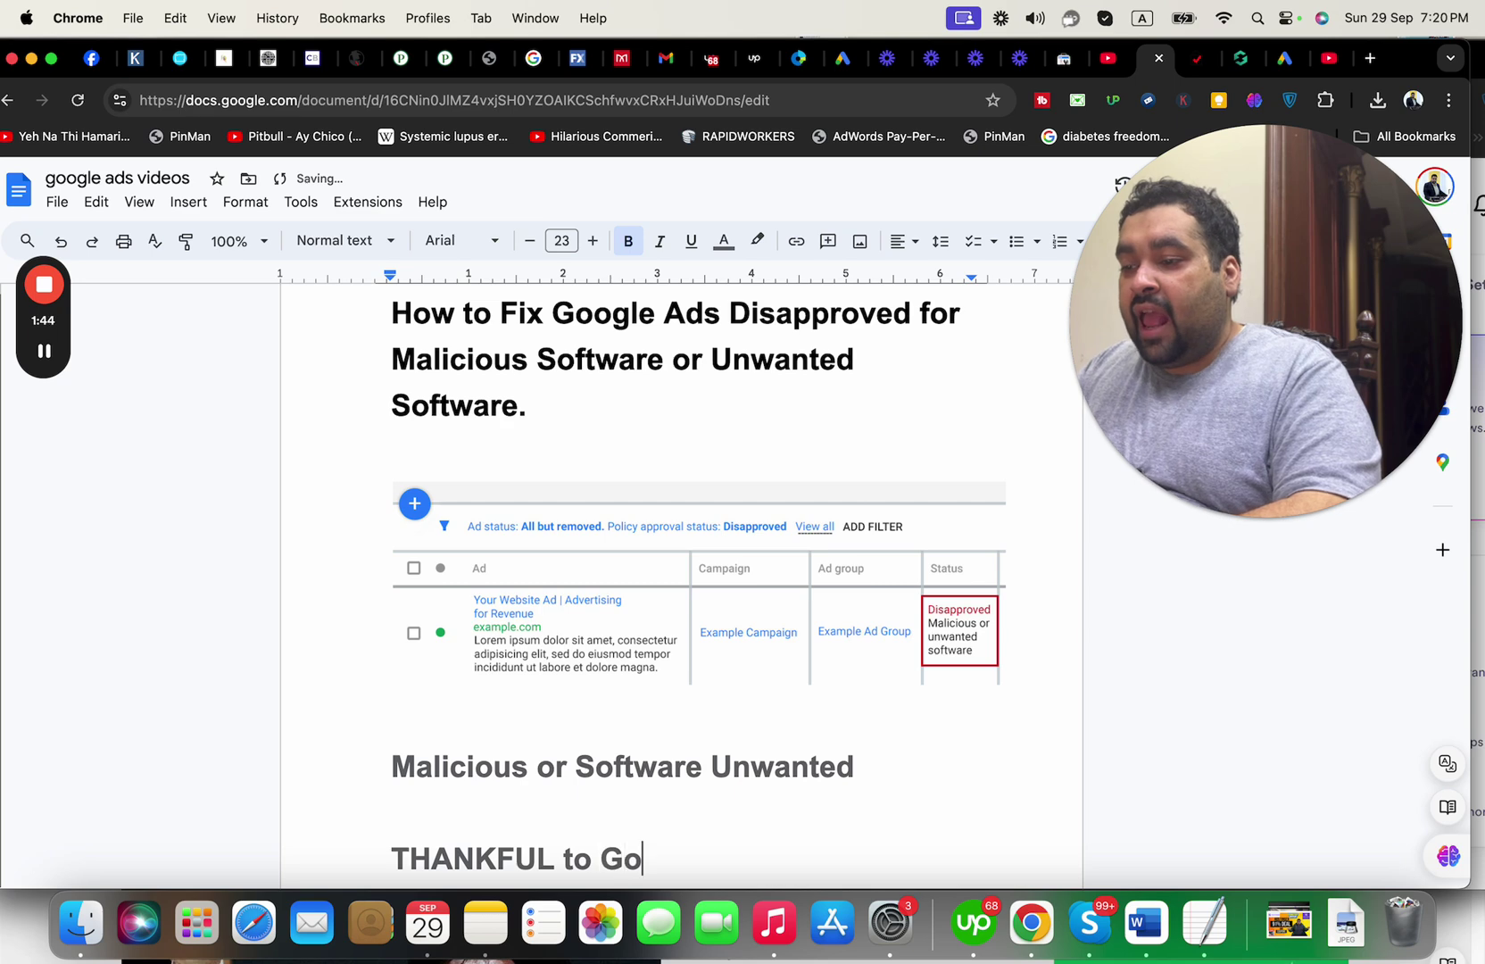
text(ogle. Helped )
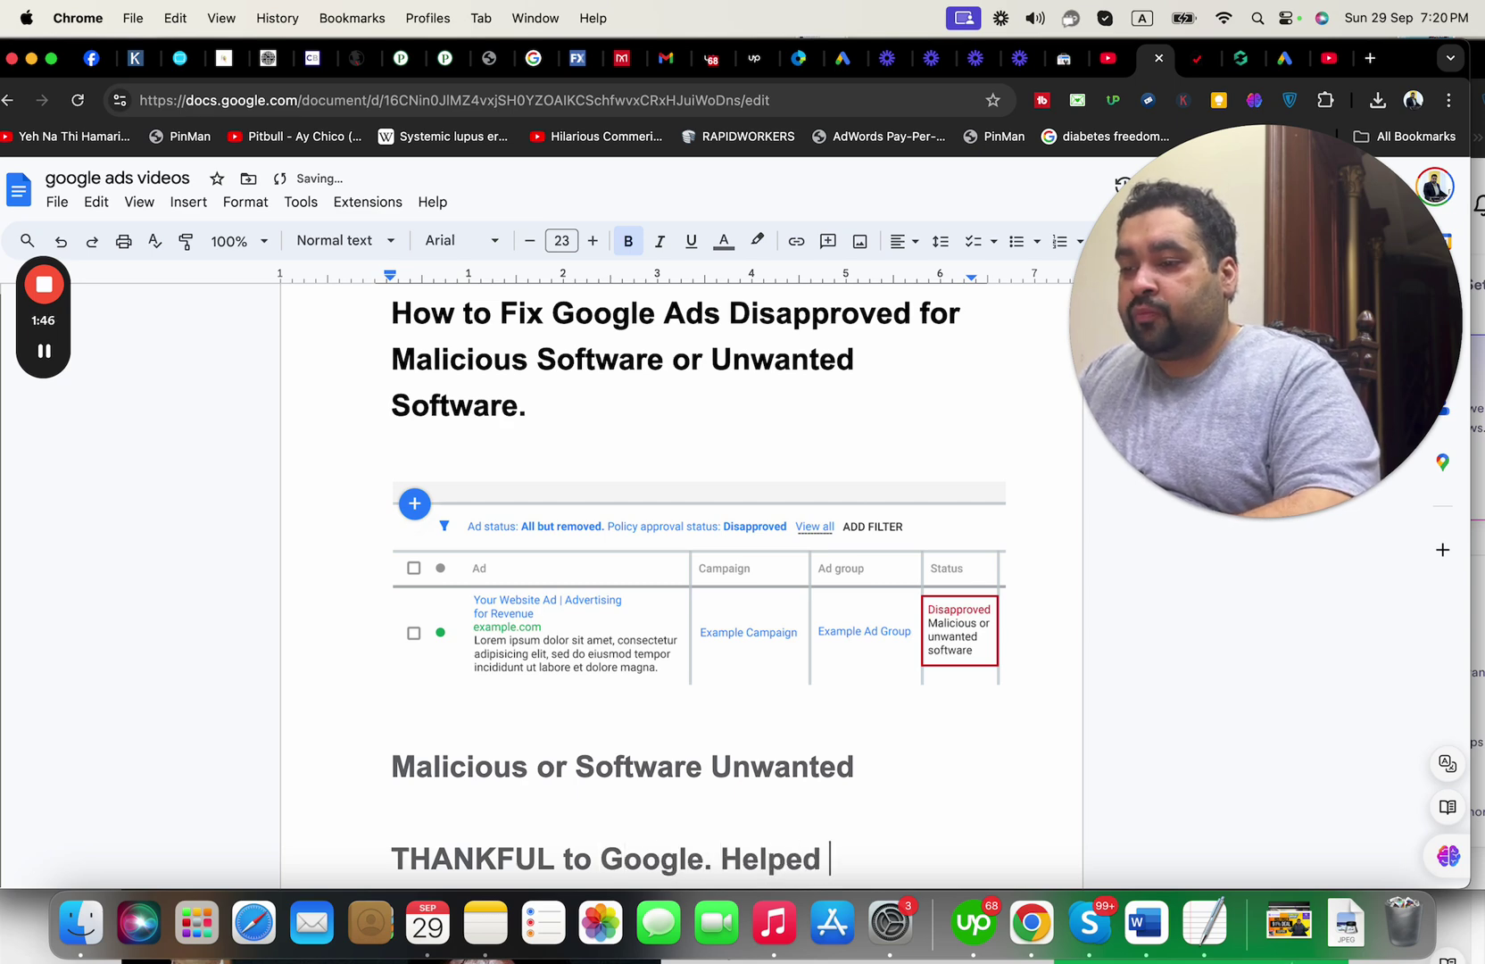
text(you i)
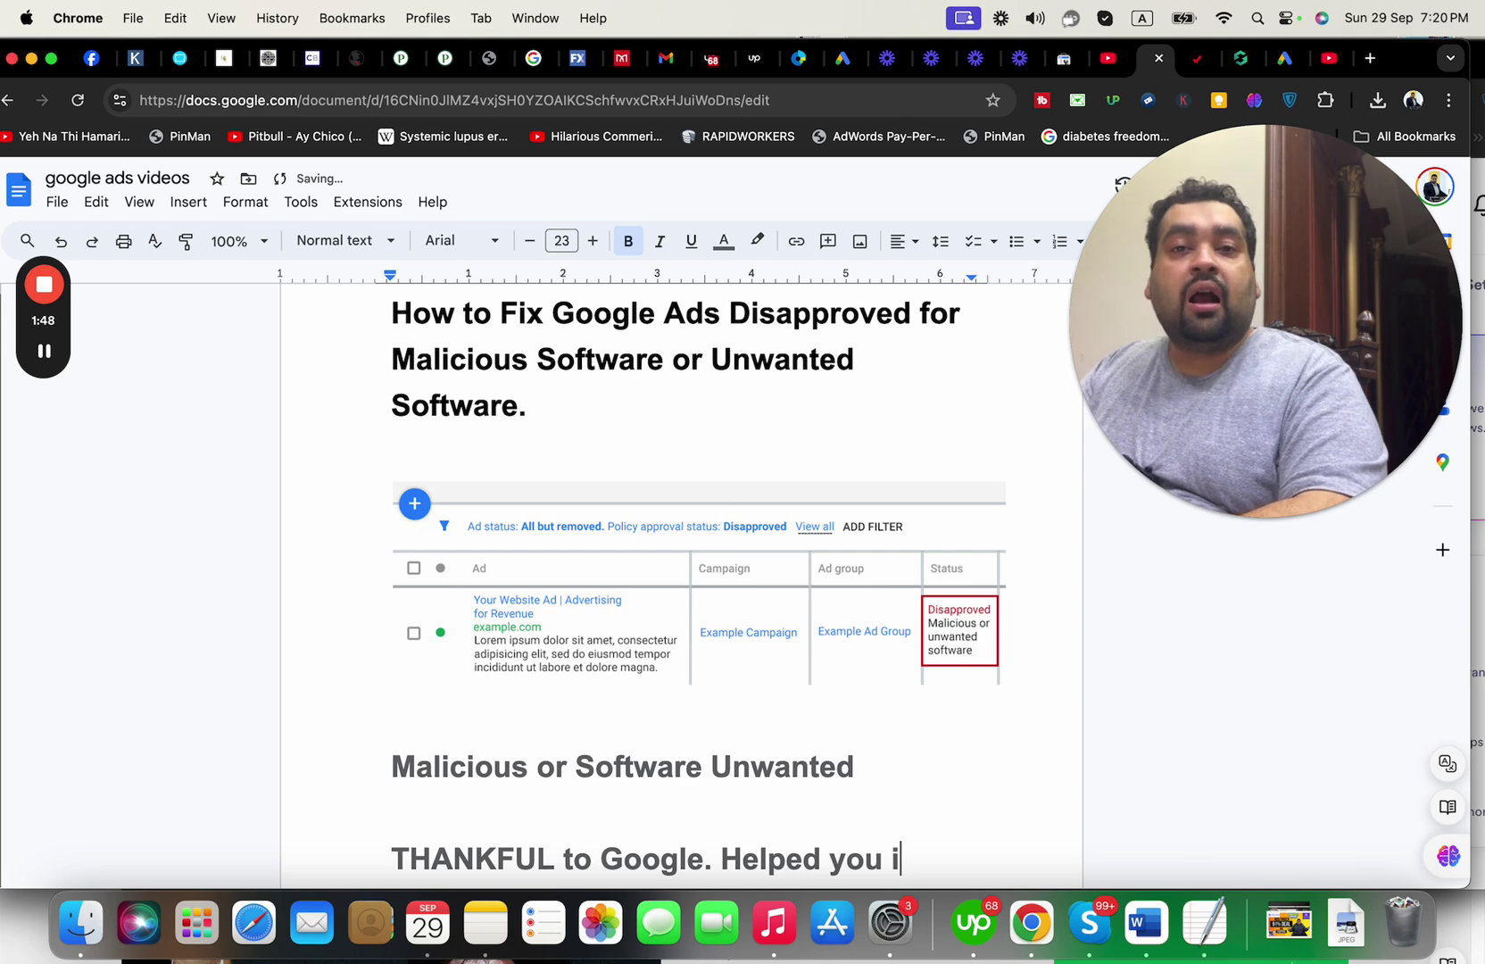
key(BackSpace)
key(BackSpace)
text(.)
key(Return)
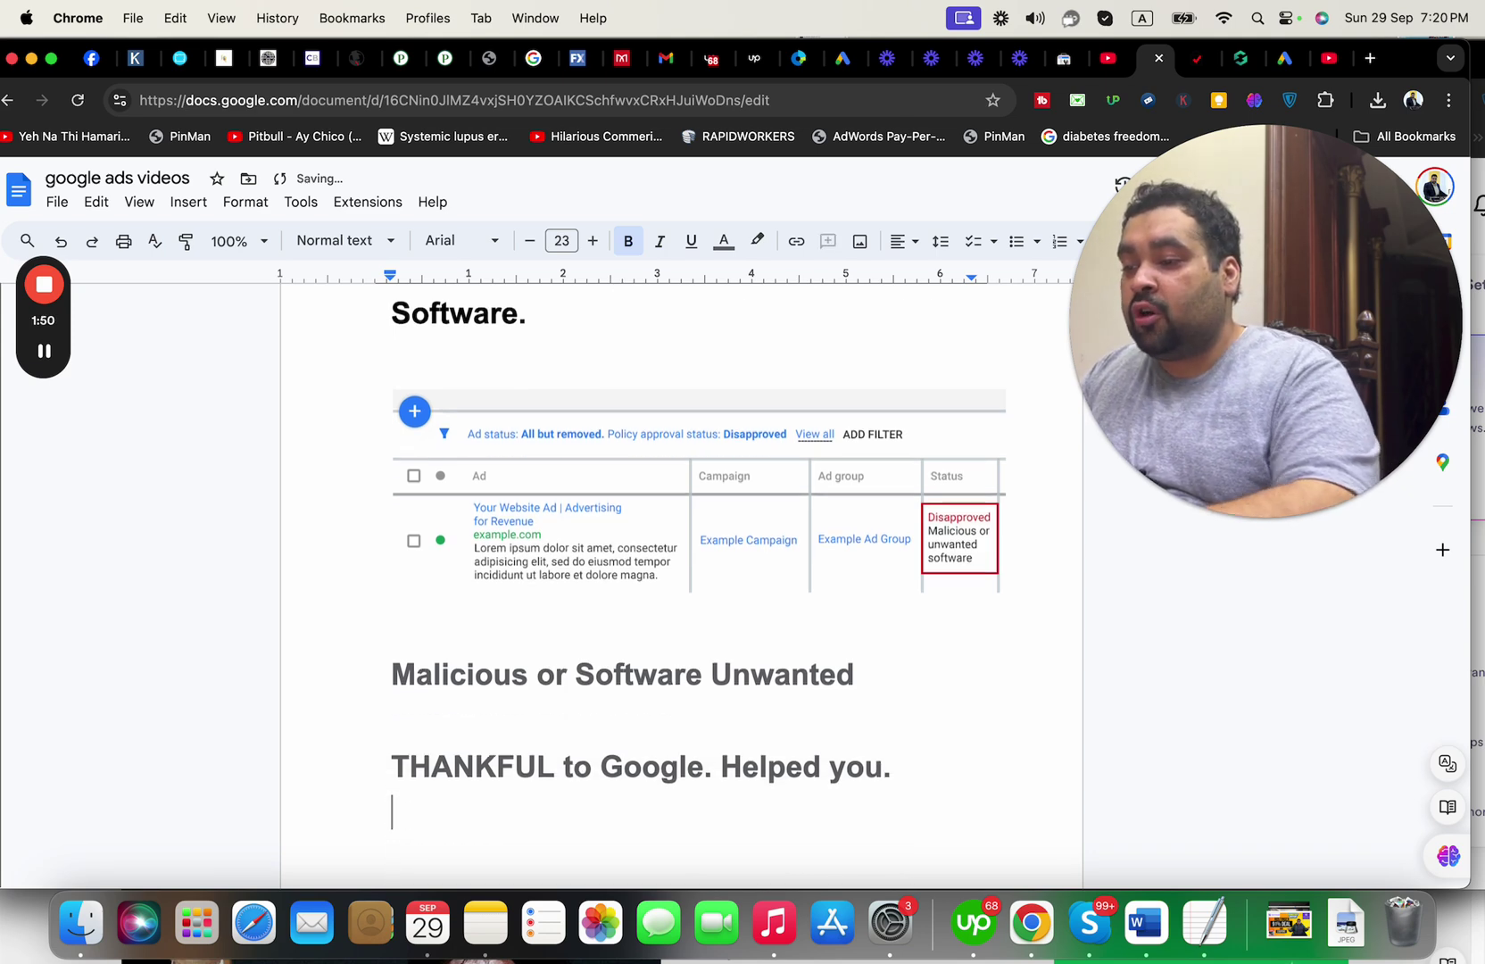
text(YOUR WEBSITE IMA)
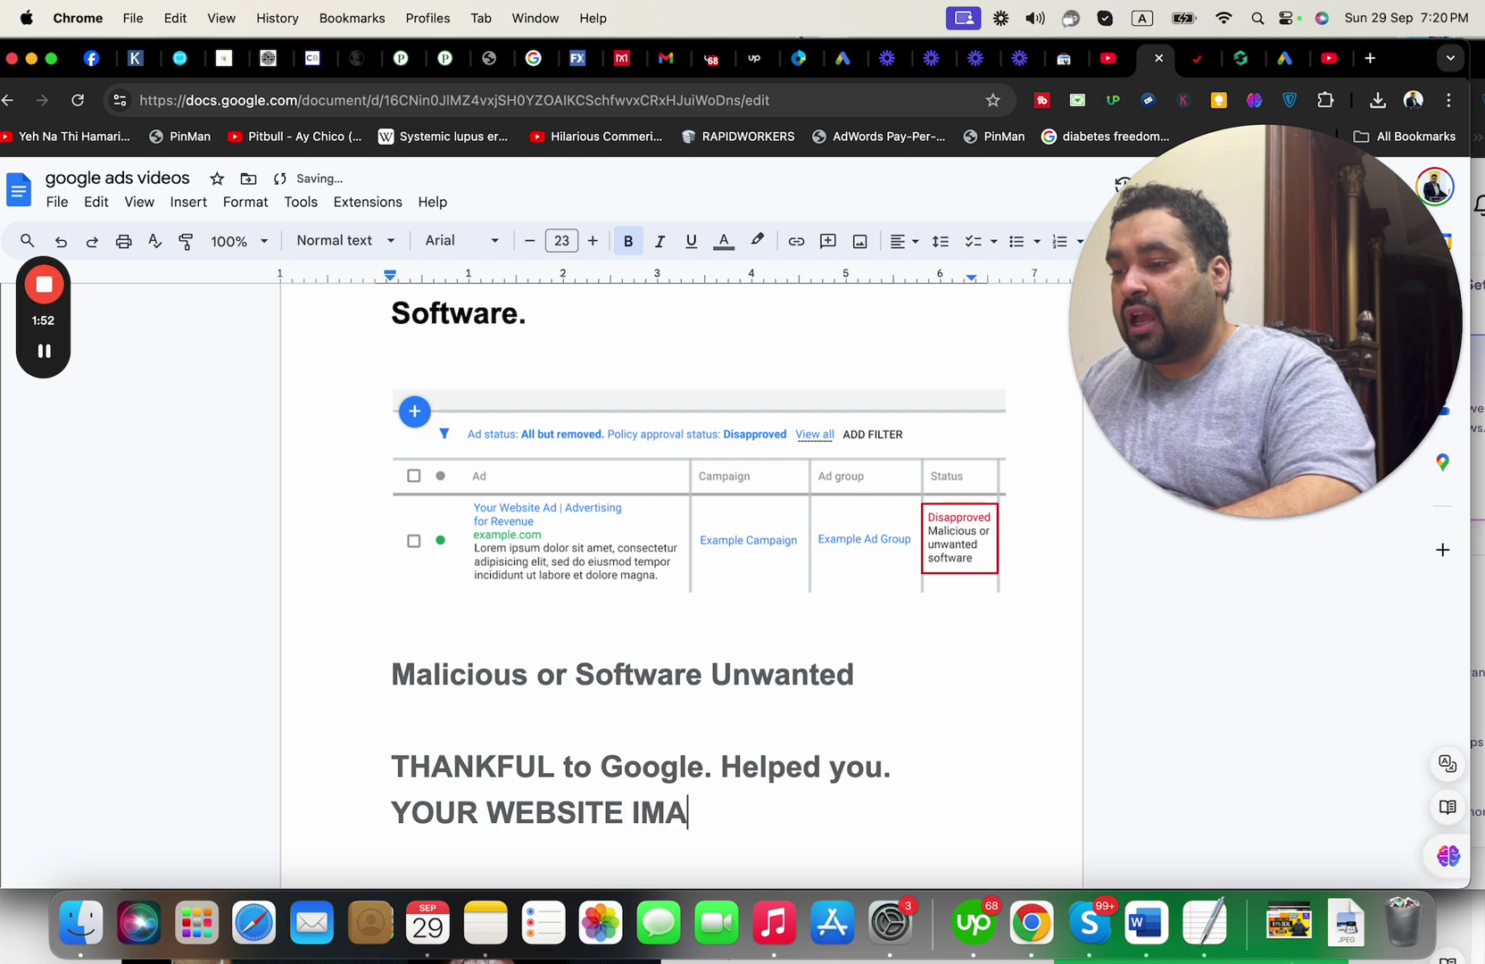
text(GE HAS G)
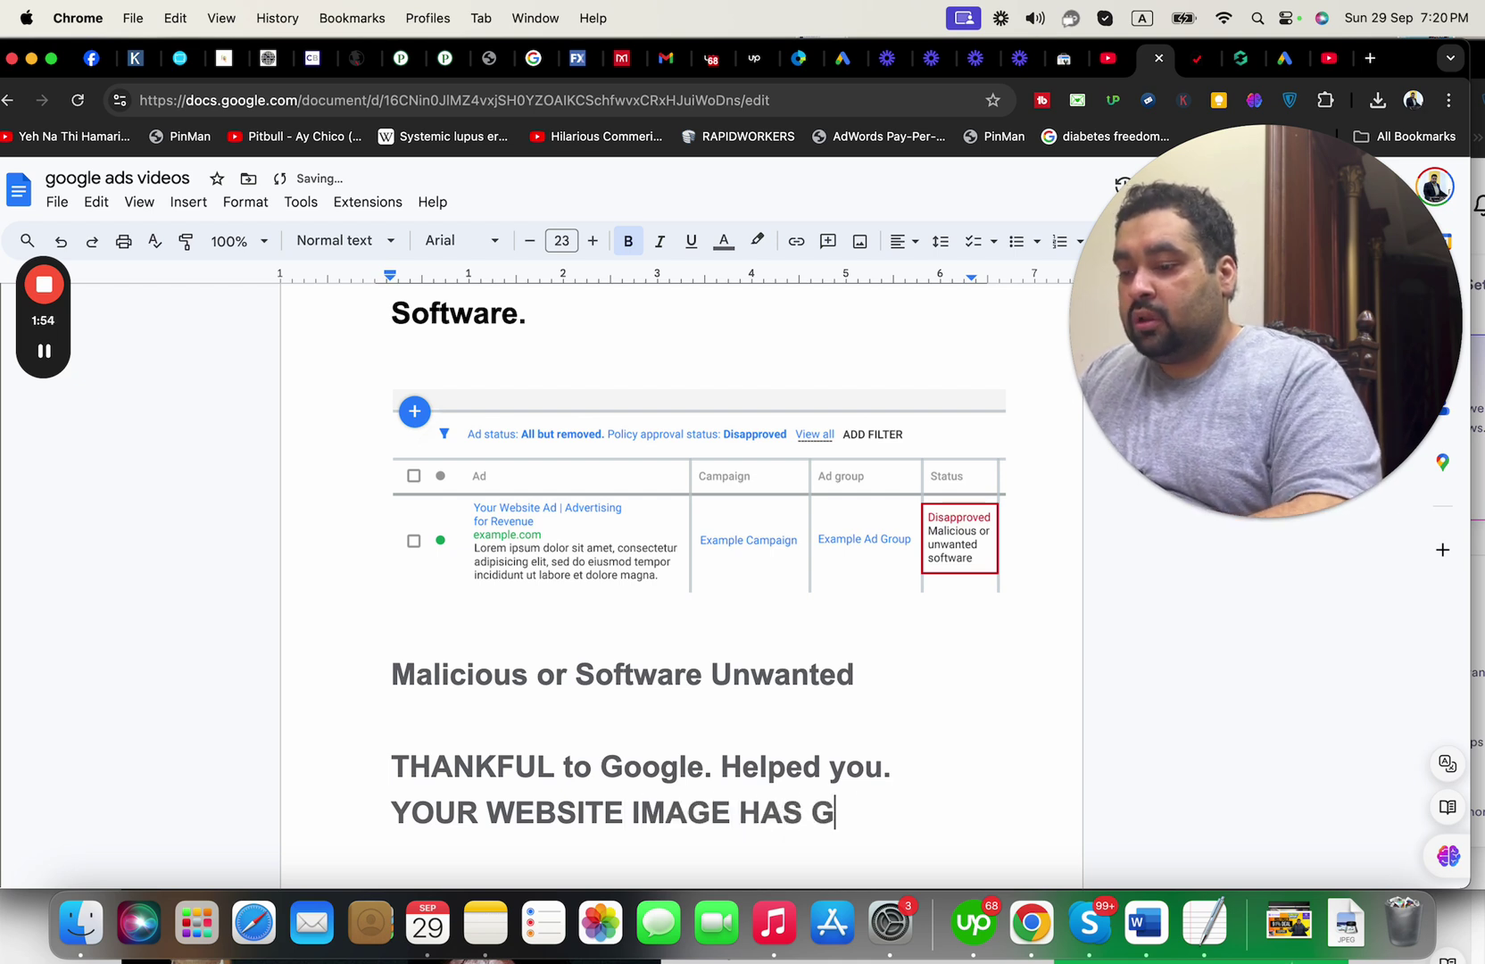
text(ONE DOWN.)
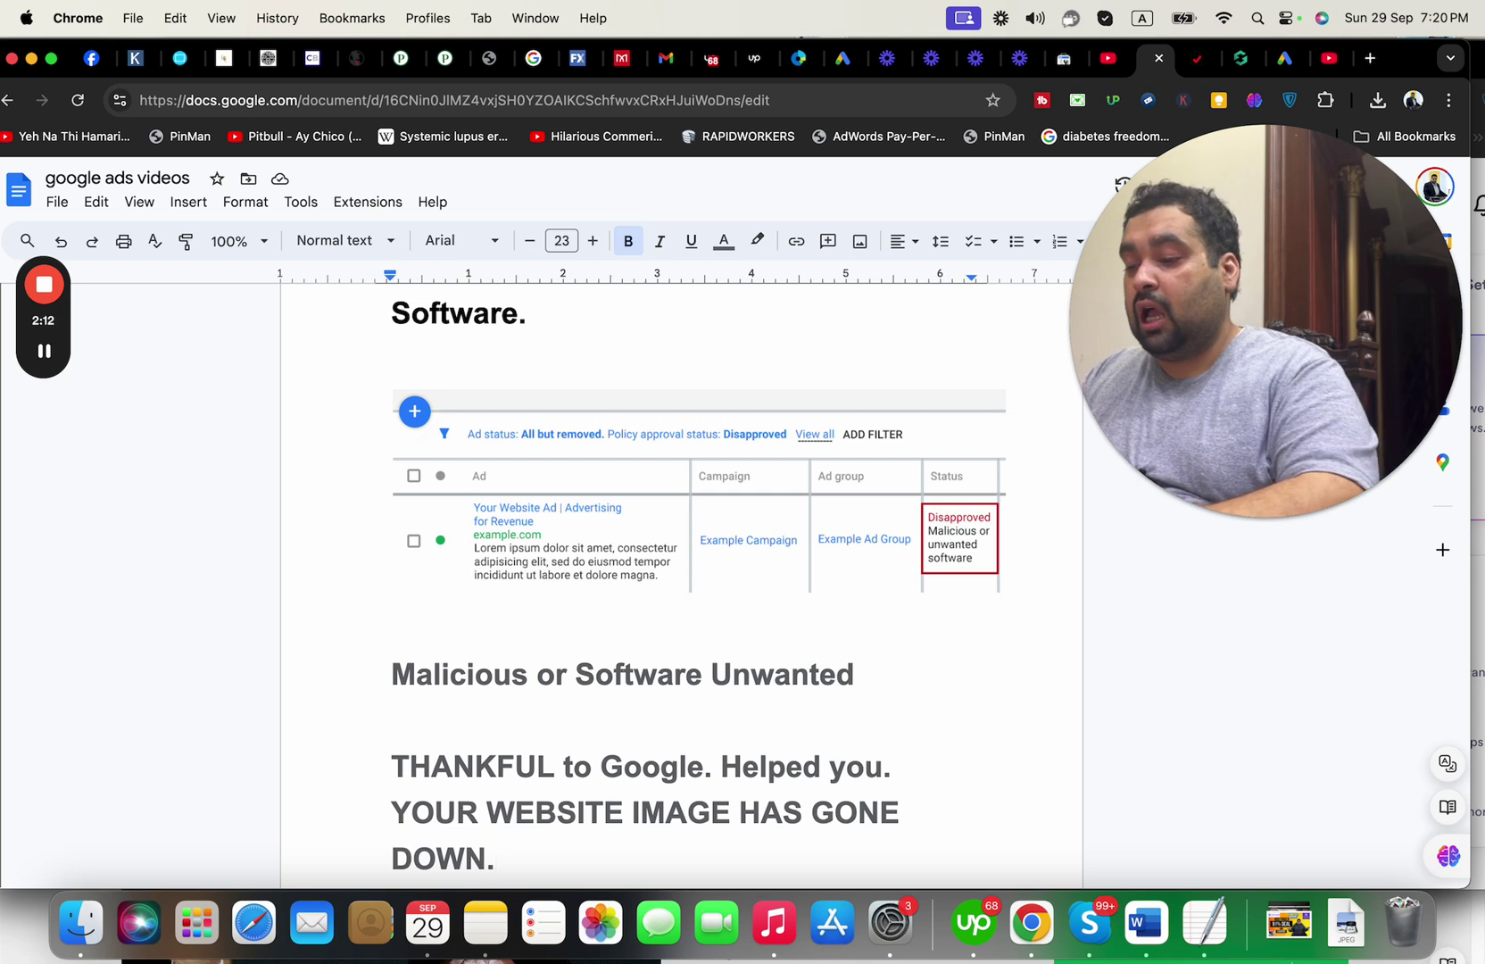
text(REPUTAT)
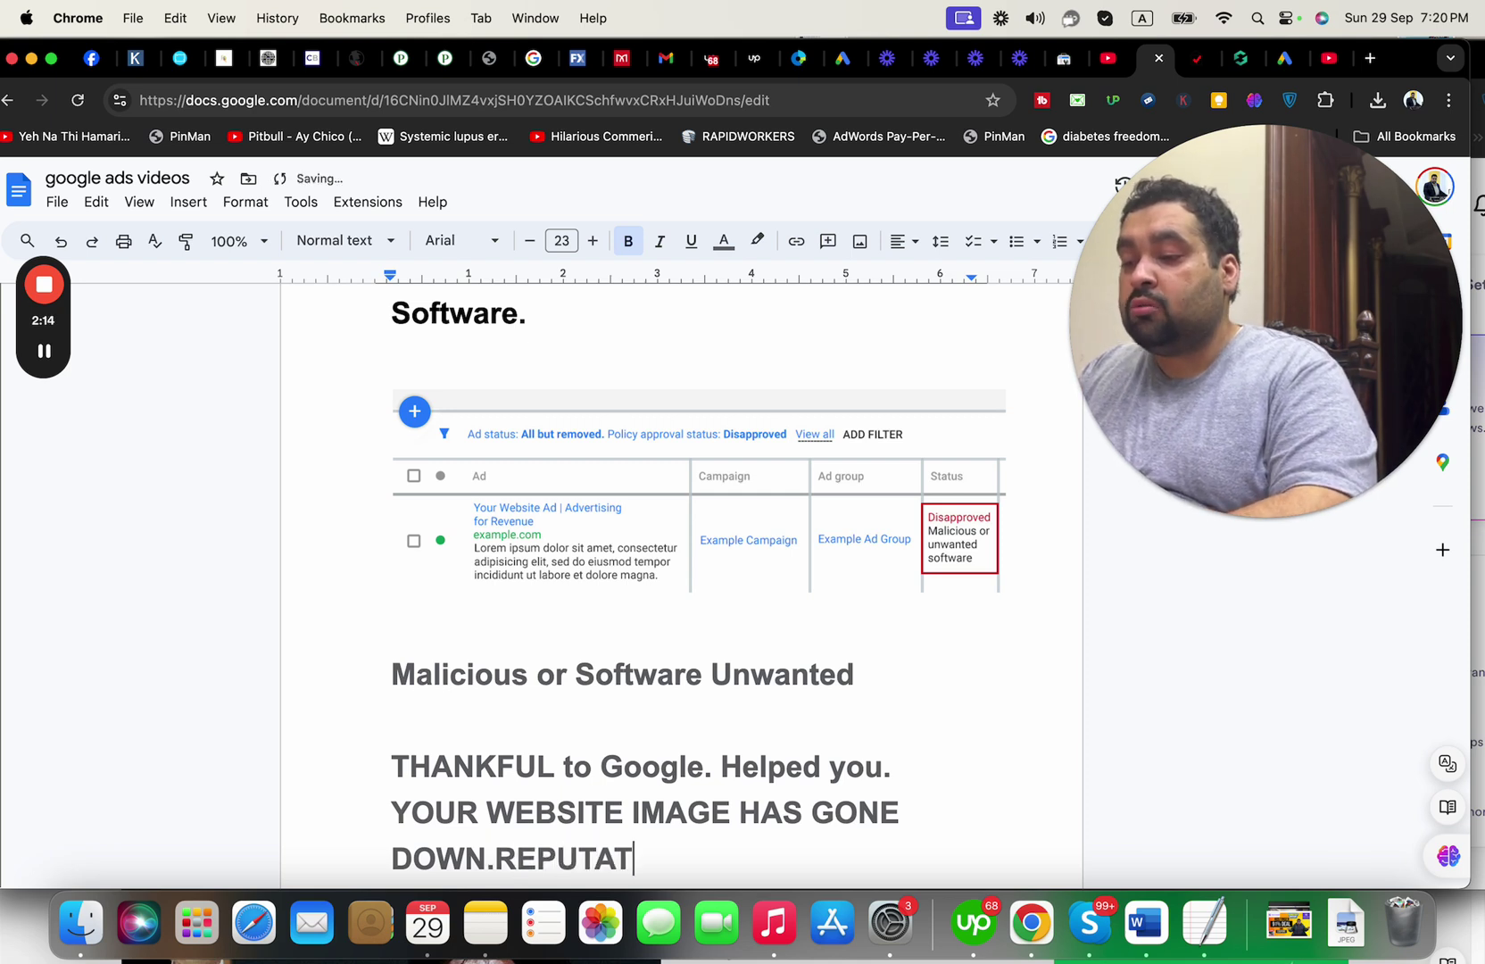
text(ION.)
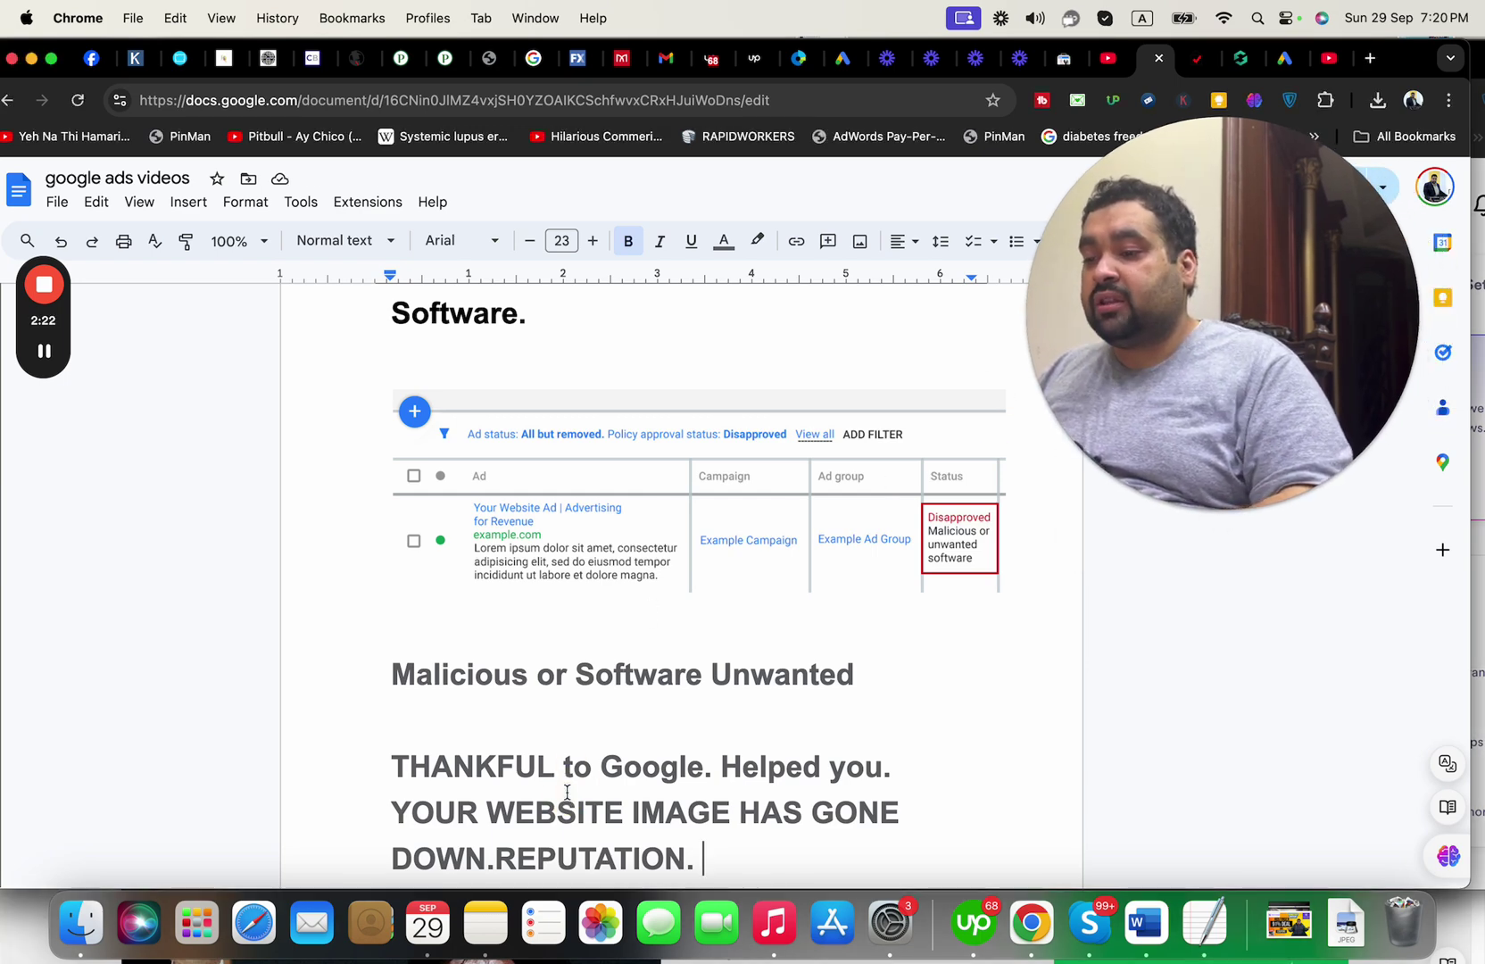
- Move down past Search Console into the Types of Viruses list, from Adware to Trojan
key(Down)
key(Down)
key(Down)
key(Down)
key(Down)
key(Down)
key(Down)
key(Down)
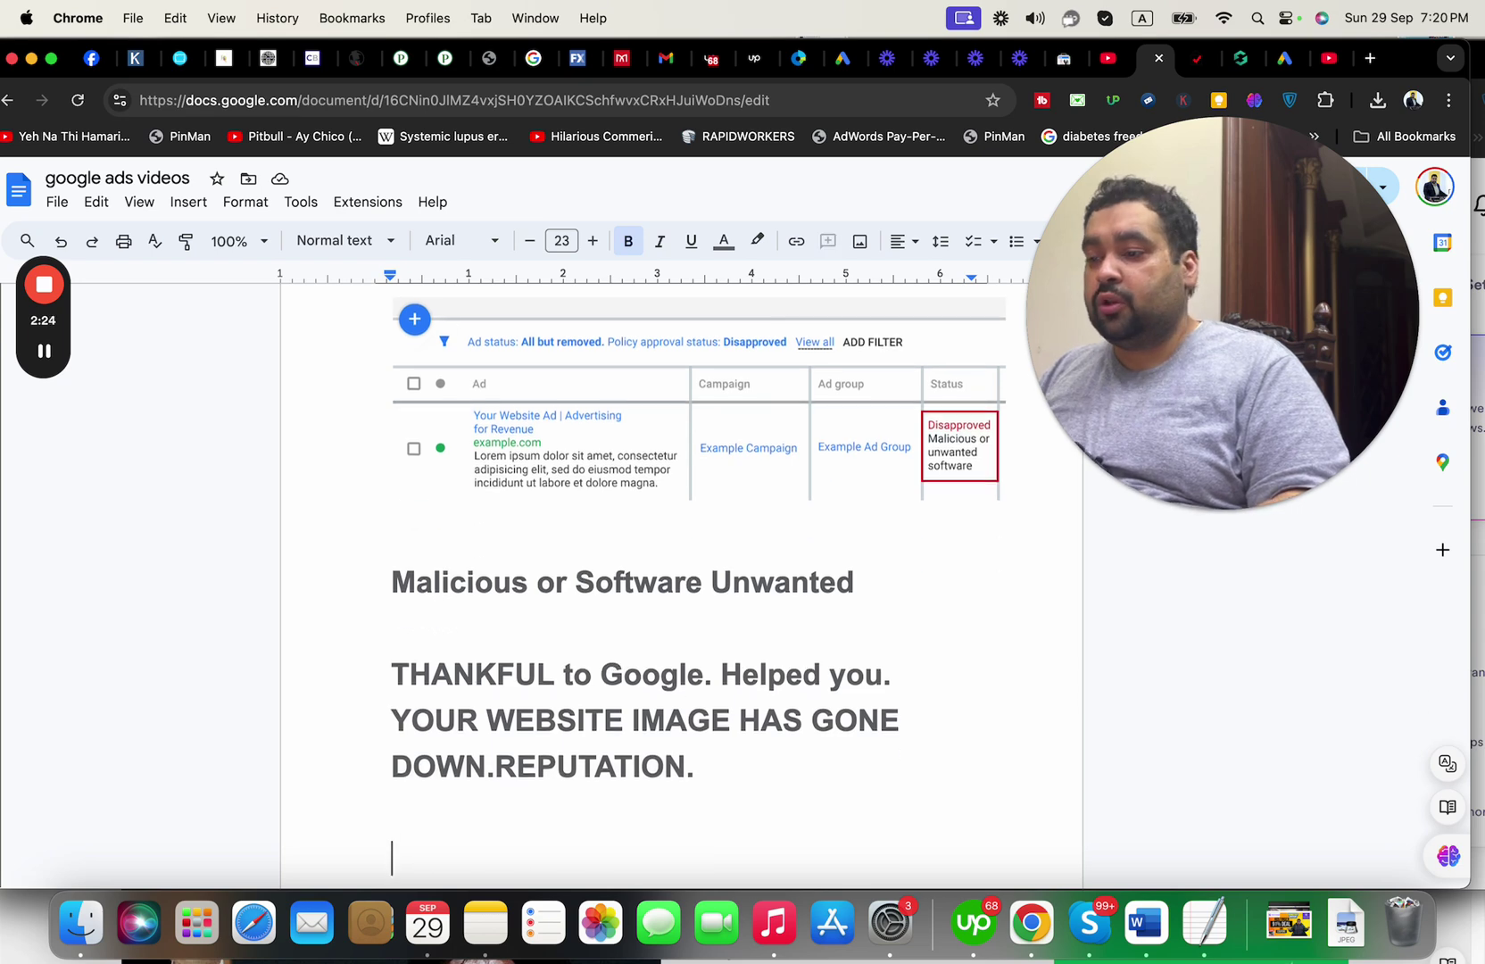
key(Down)
key(Down)
key(Down)
key(Down)
key(Down)
key(Down)
key(Down)
key(Down)
key(Down)
key(Down)
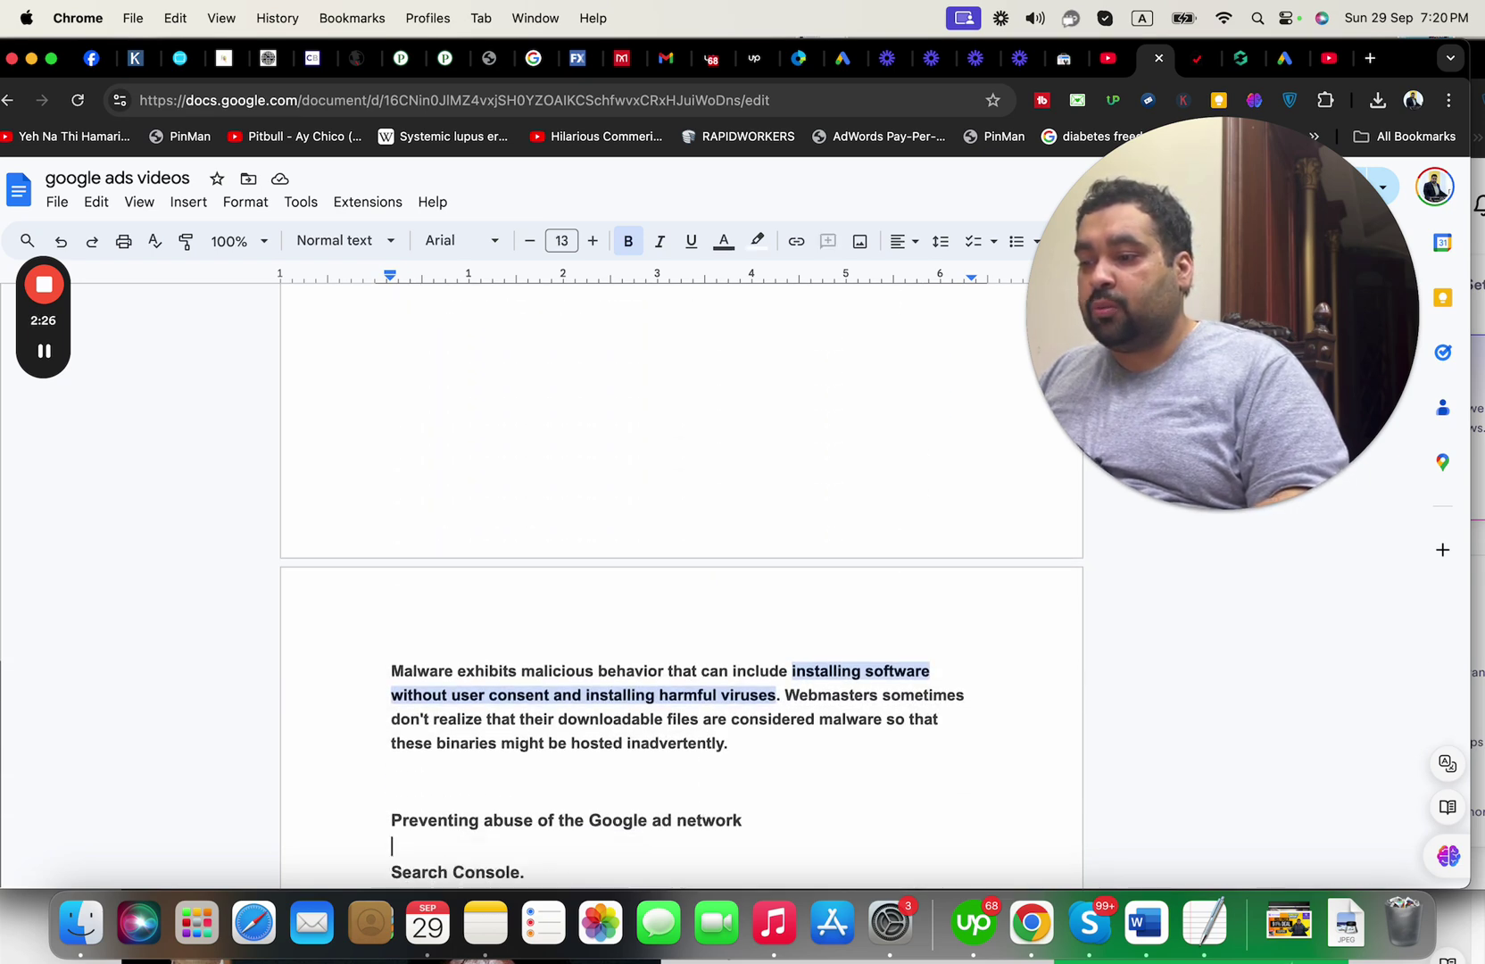
key(Down)
key(Down)
key(Down)
key(Down)
key(Down)
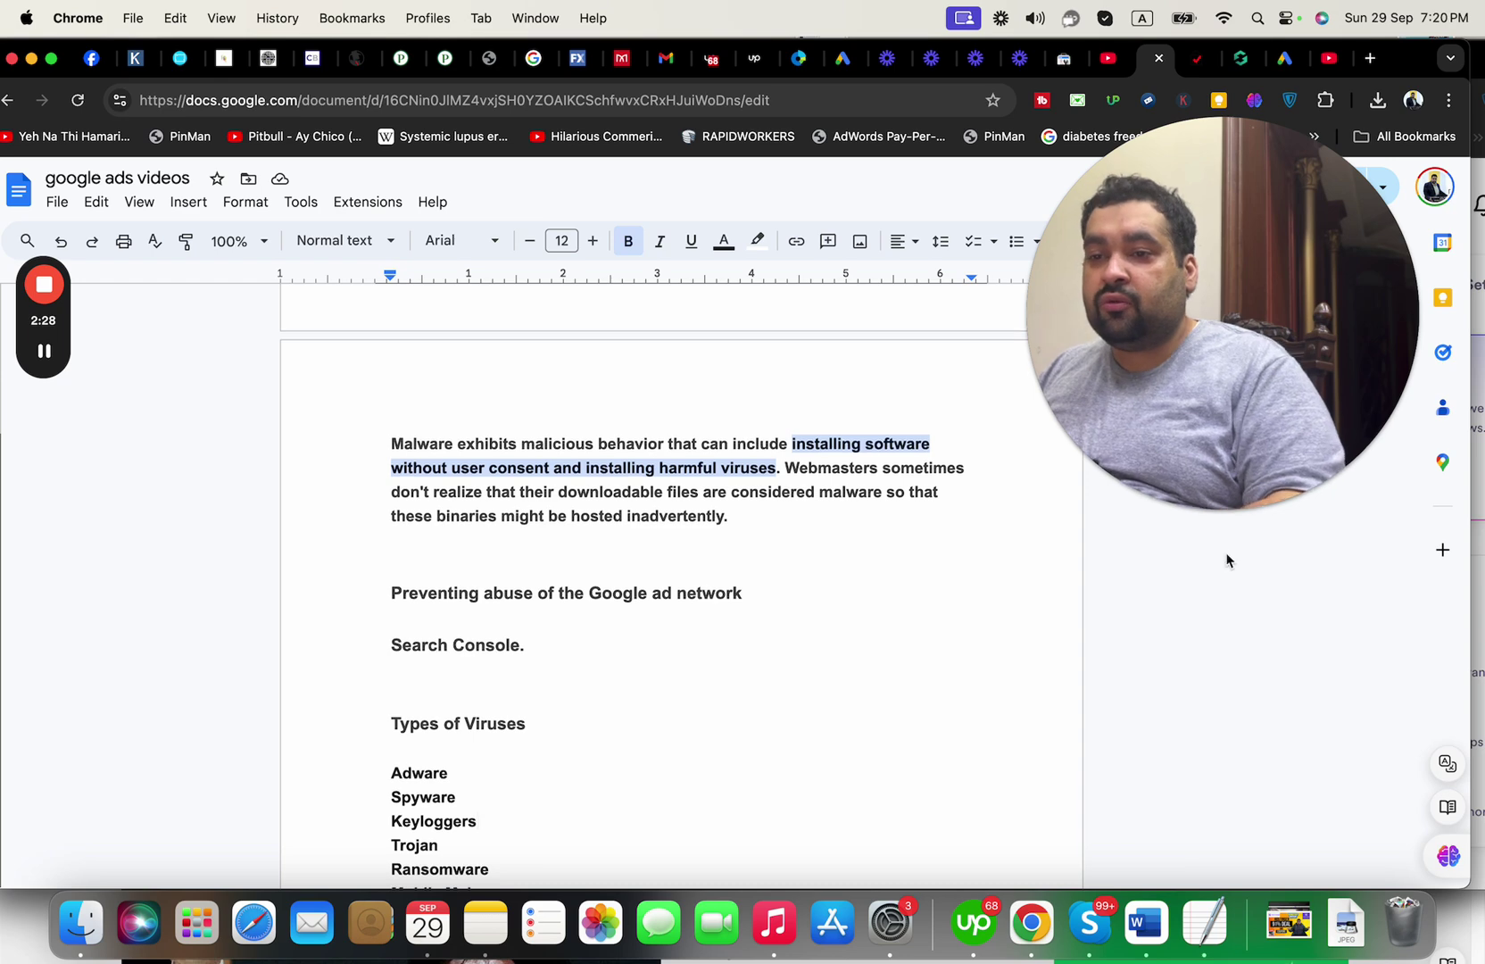
mouse_move(1195, 478)
drag(1195, 472, 1119, 468)
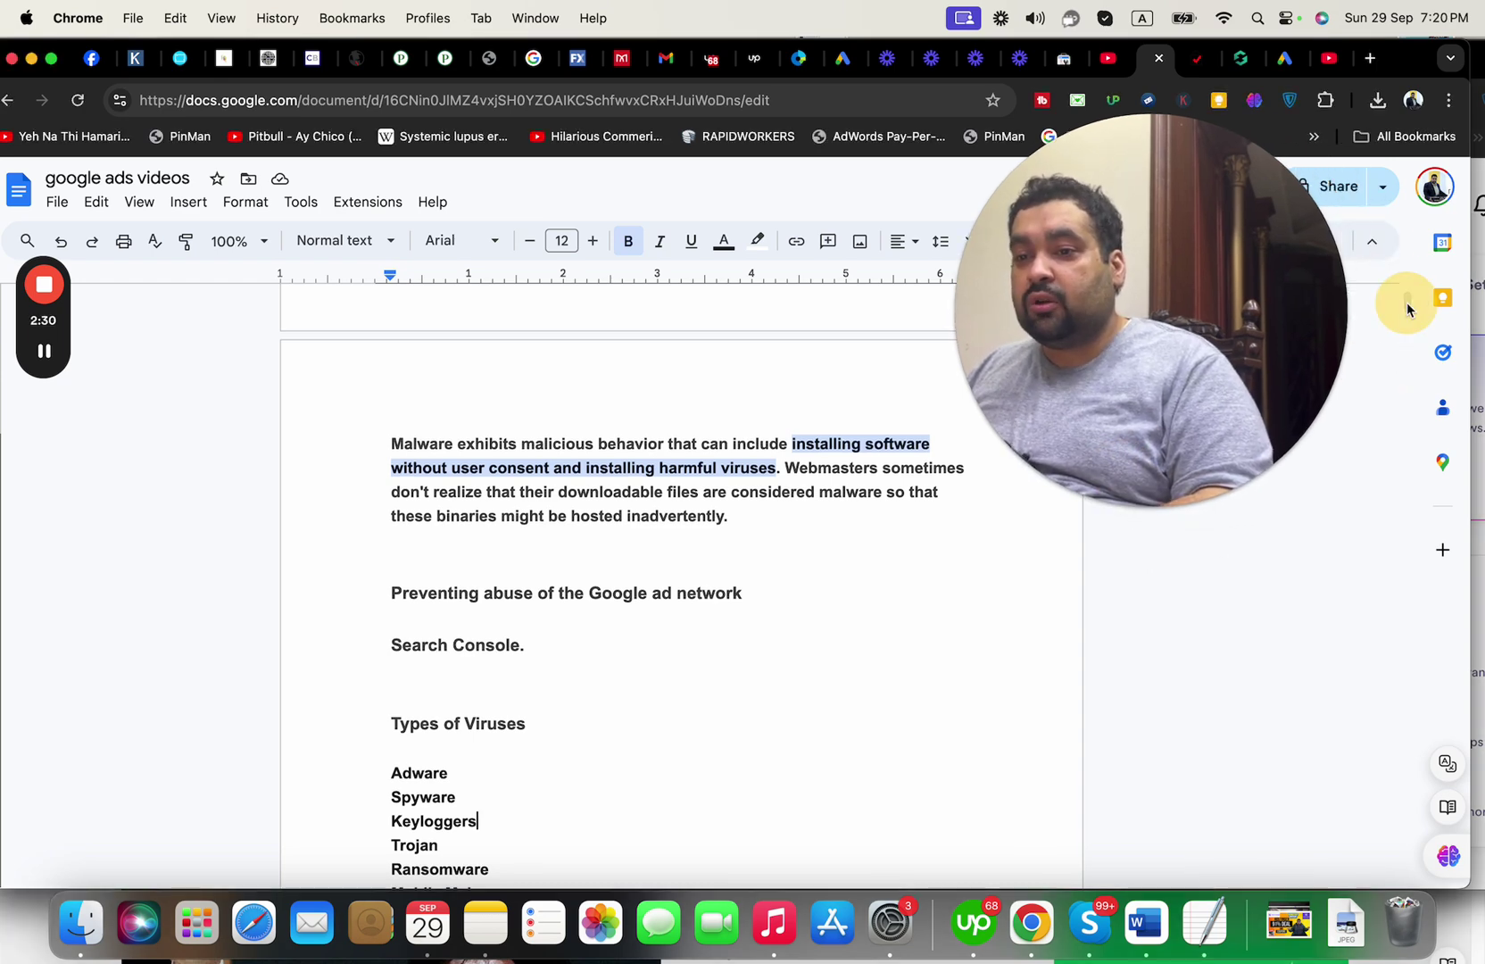
click(389, 770)
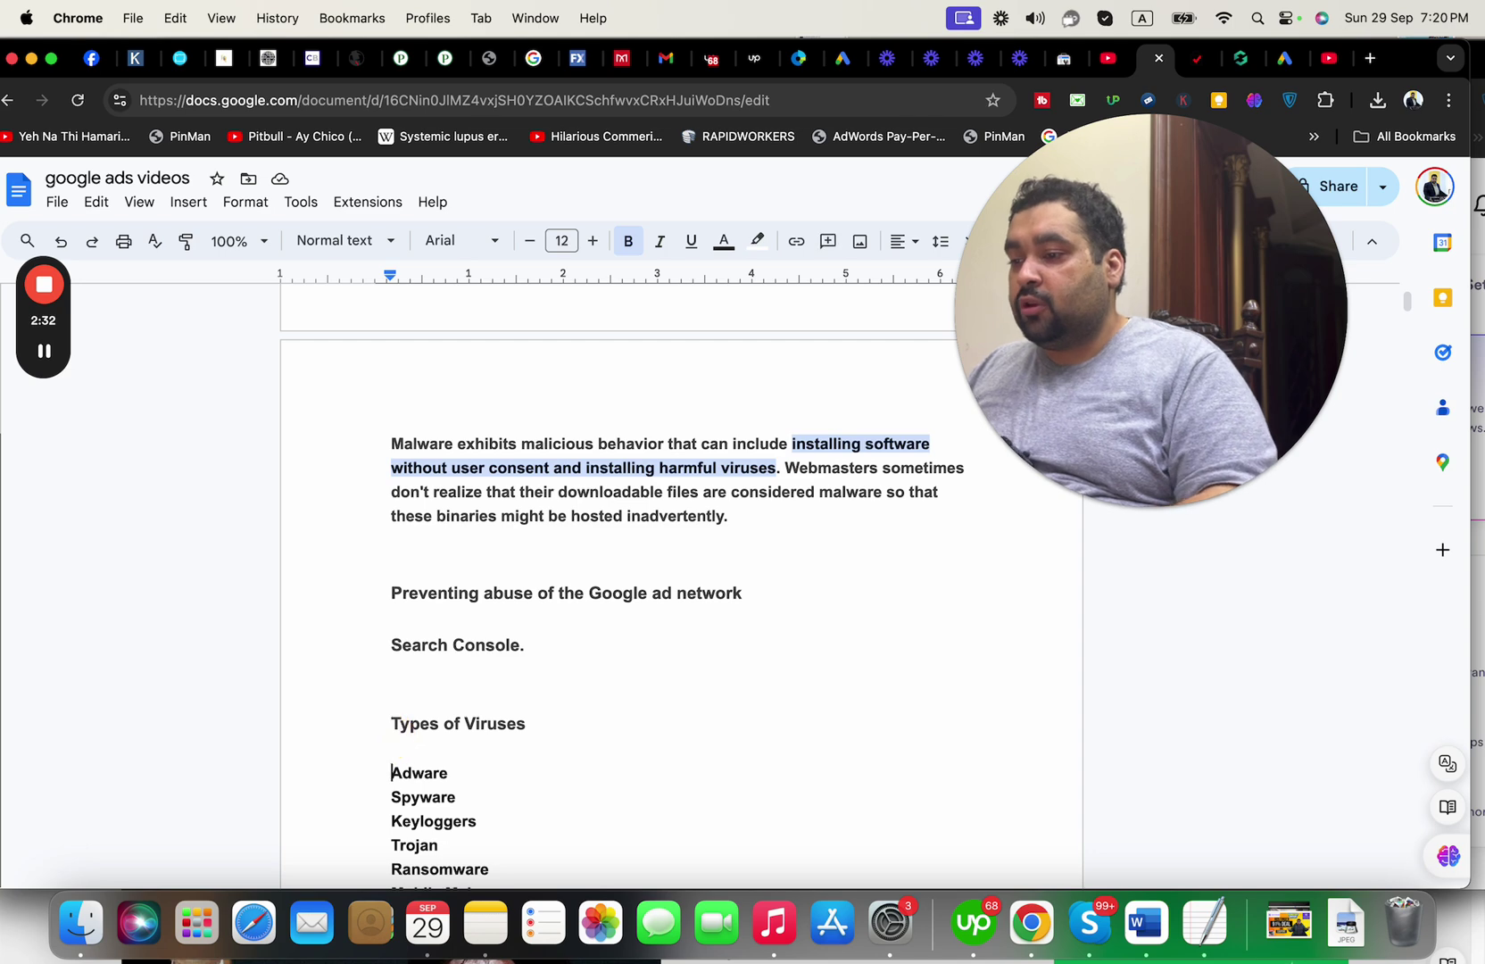
key(Down)
key(Down)
key(Down)
key(Down)
key(Down)
key(Down)
key(Down)
key(Down)
key(Down)
key(Down)
key(Down)
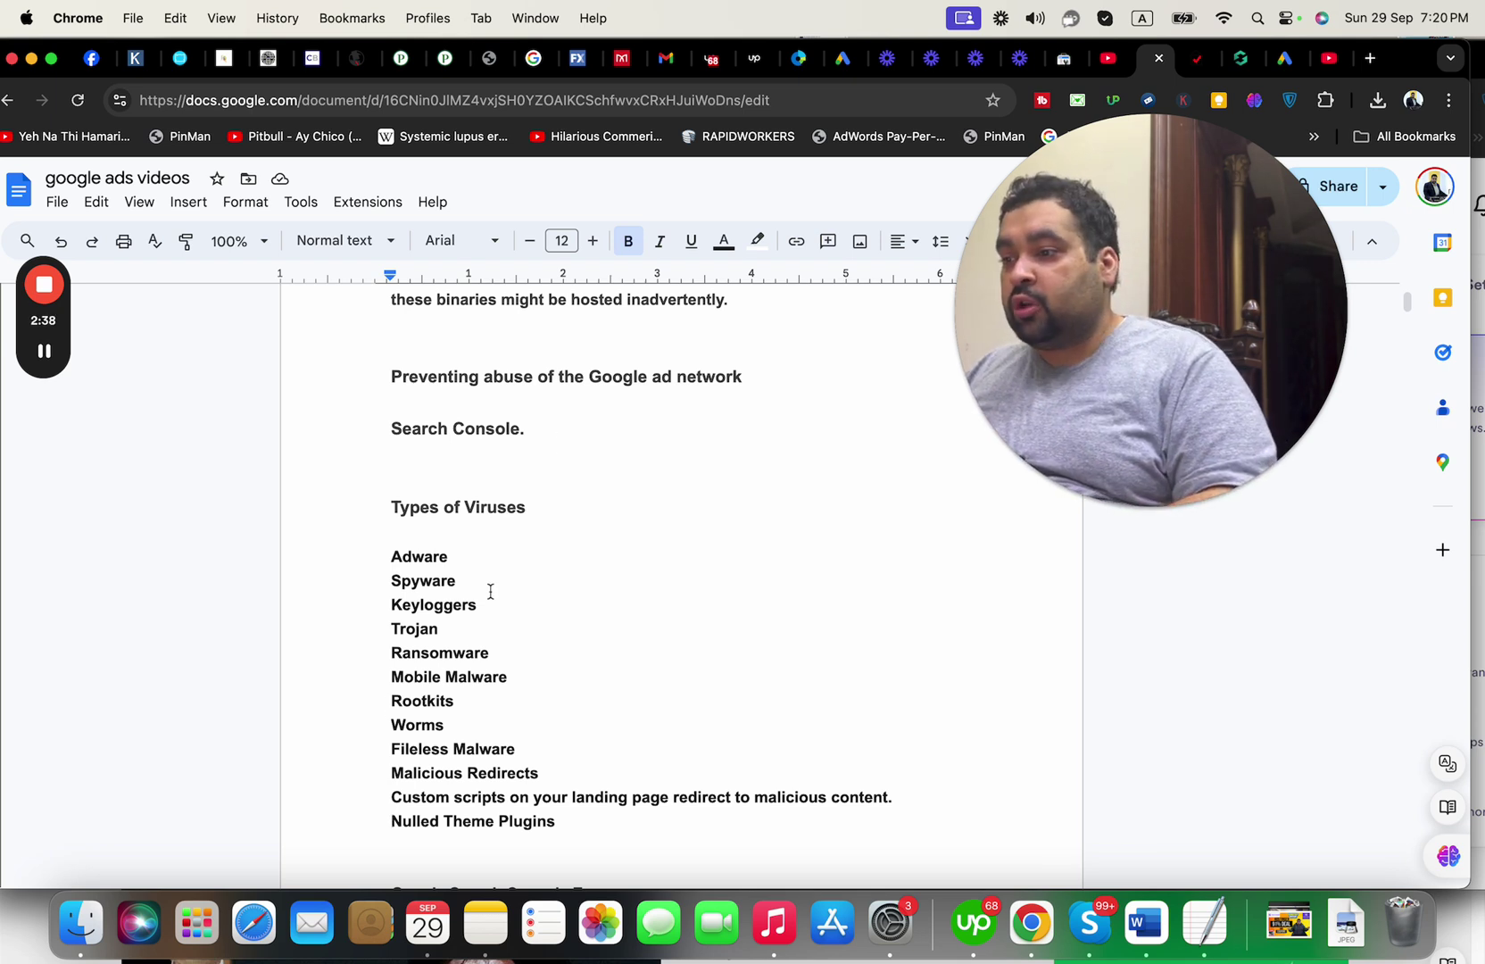
click(465, 553)
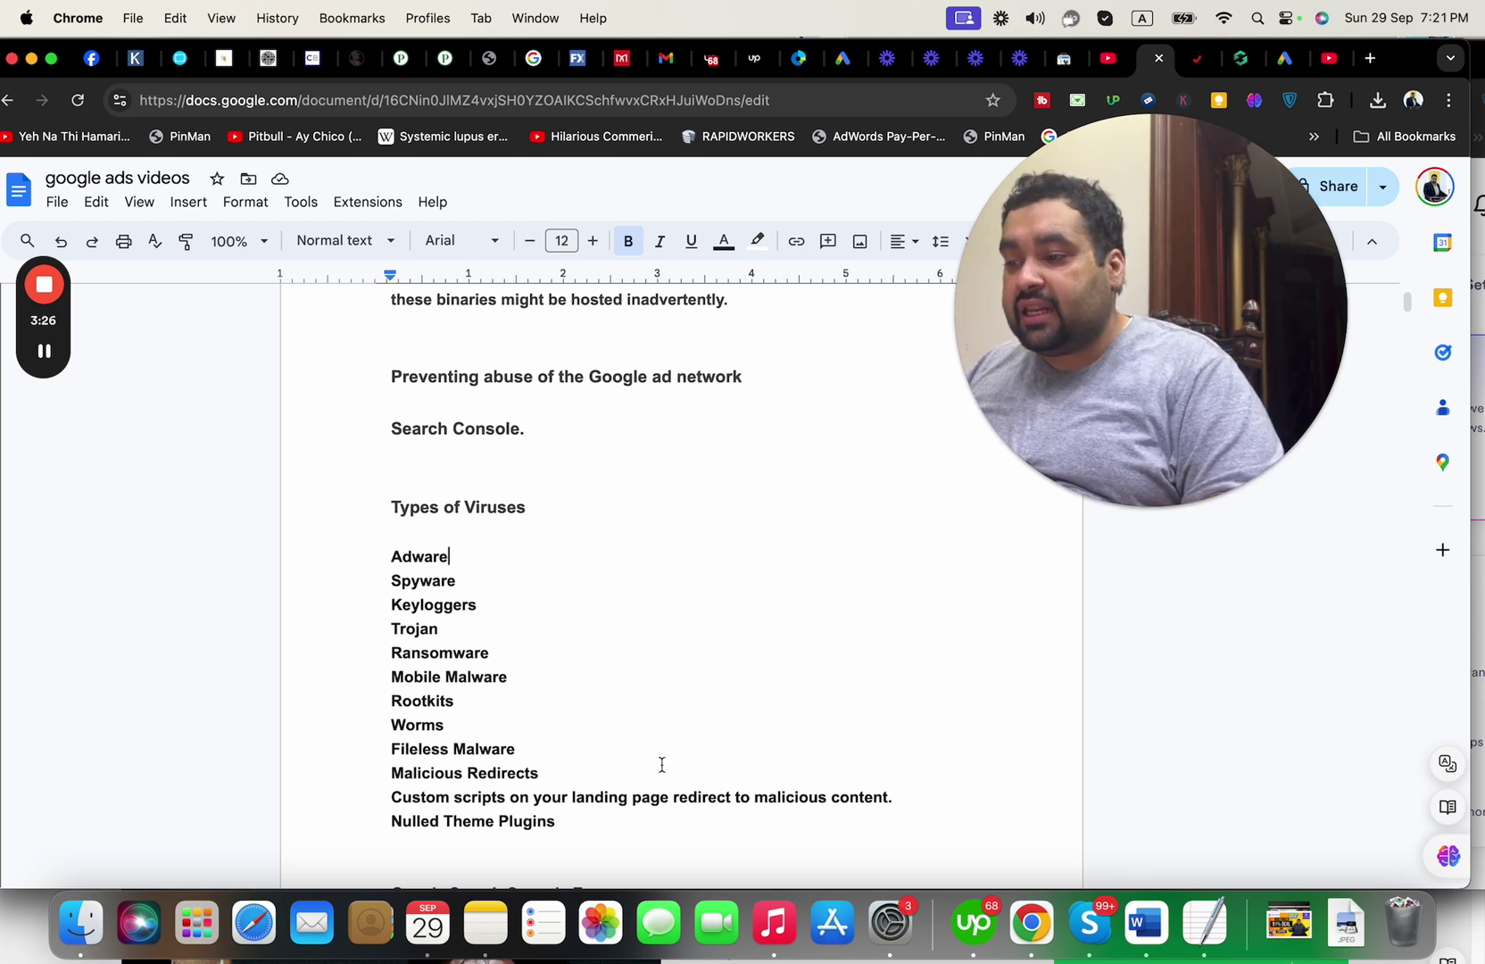
click(554, 771)
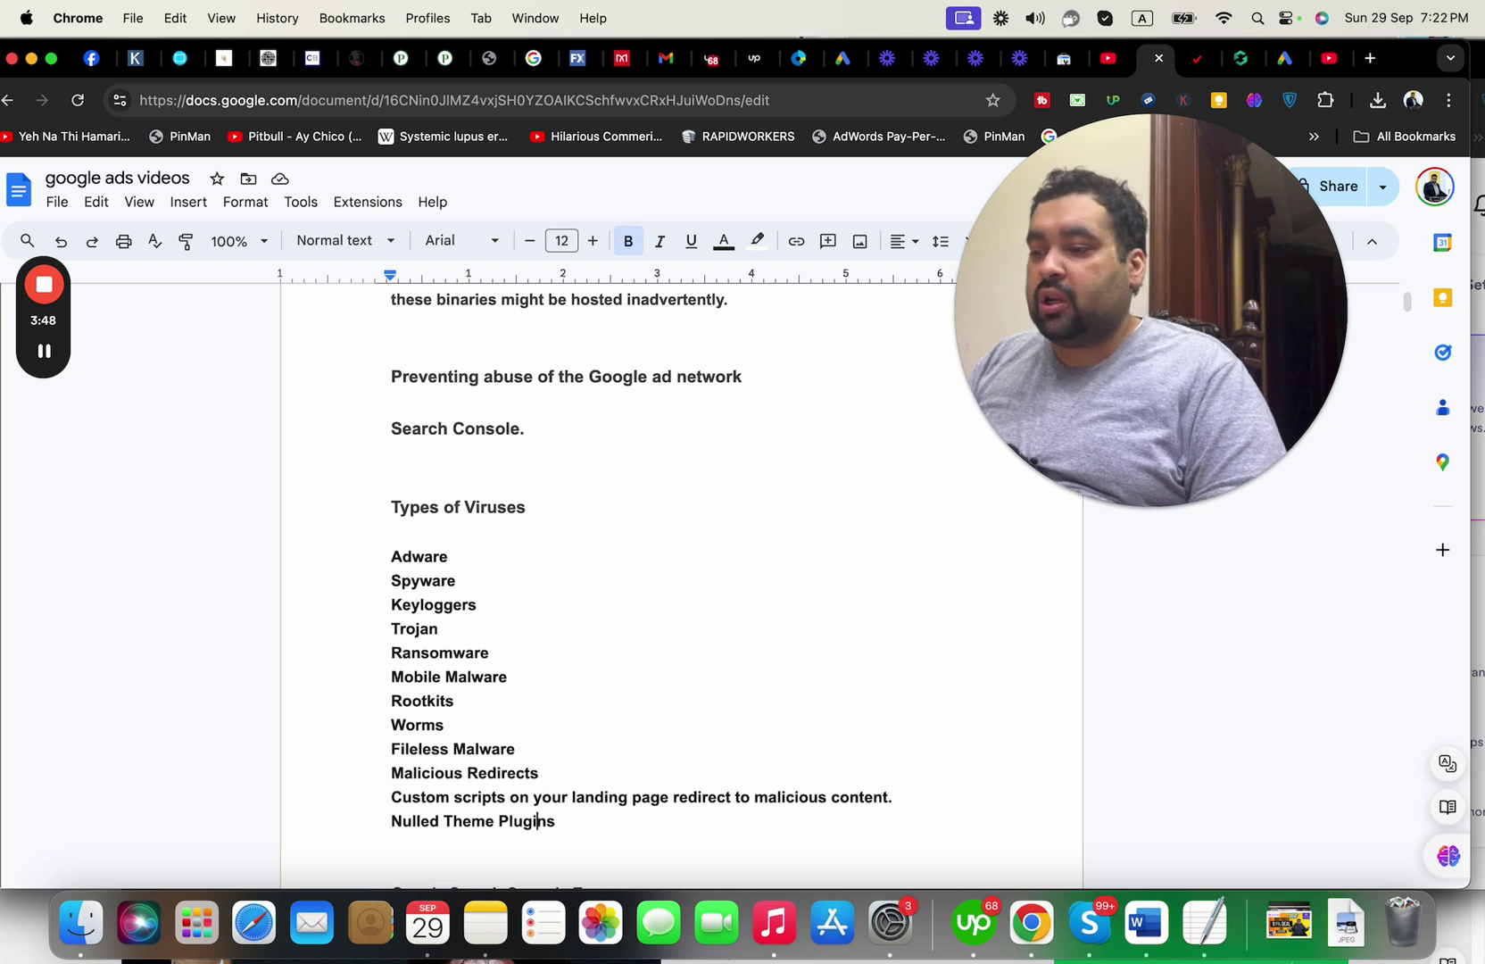
- Remove the extra blank lines below the virus list and add a line after 'Google Search Console Errors.'
key(Down)
key(Down)
key(Down)
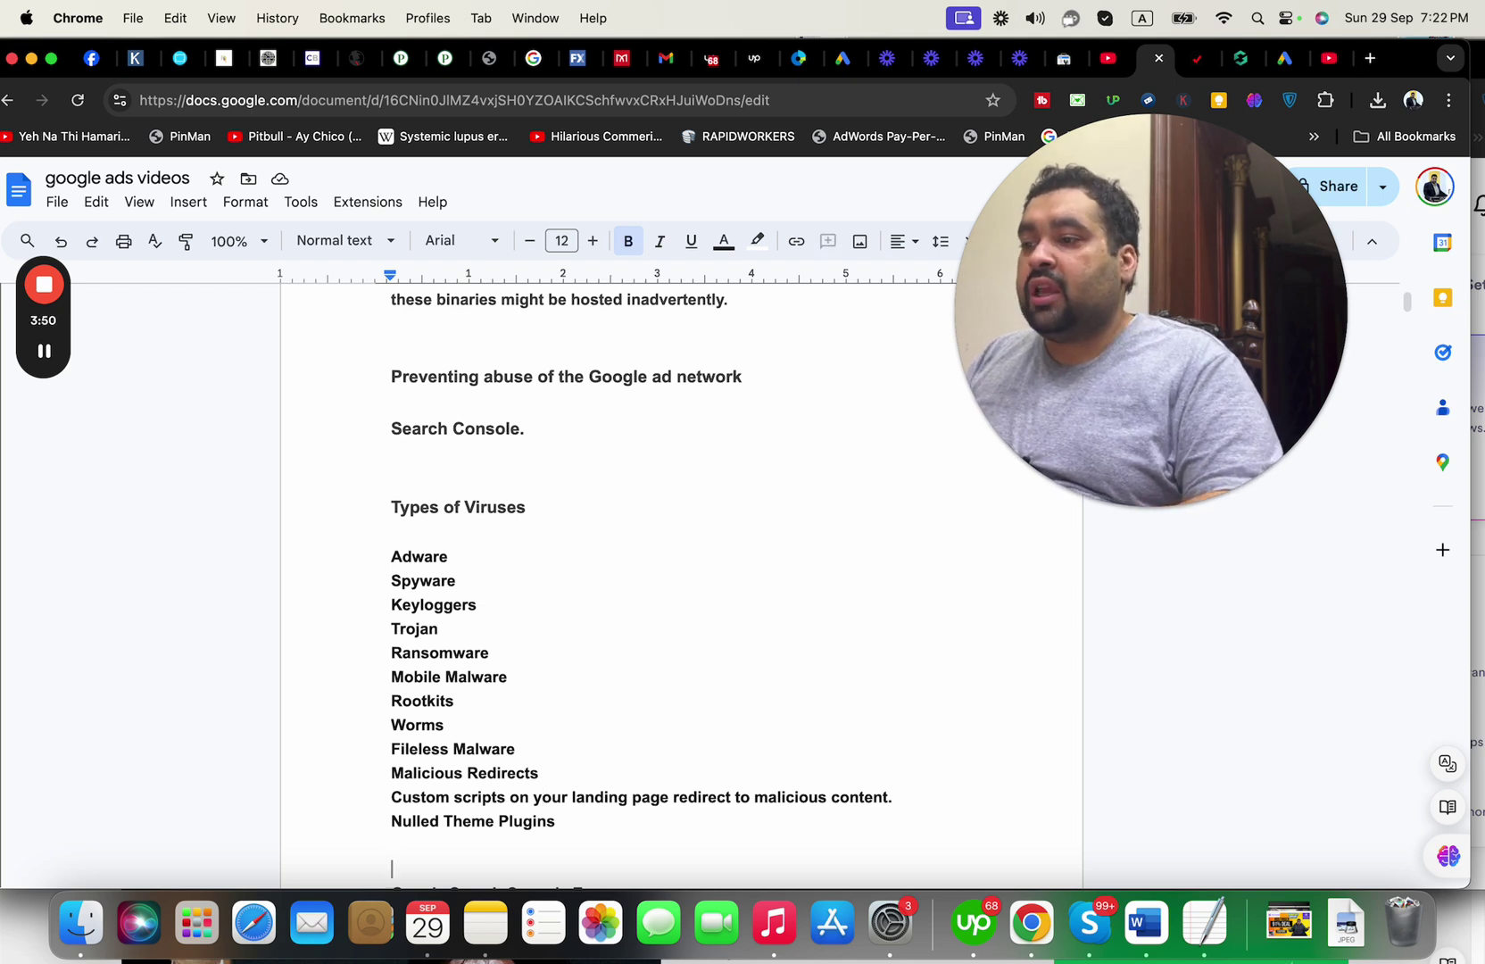
key(Return)
key(Return)
key(Return)
key(Return)
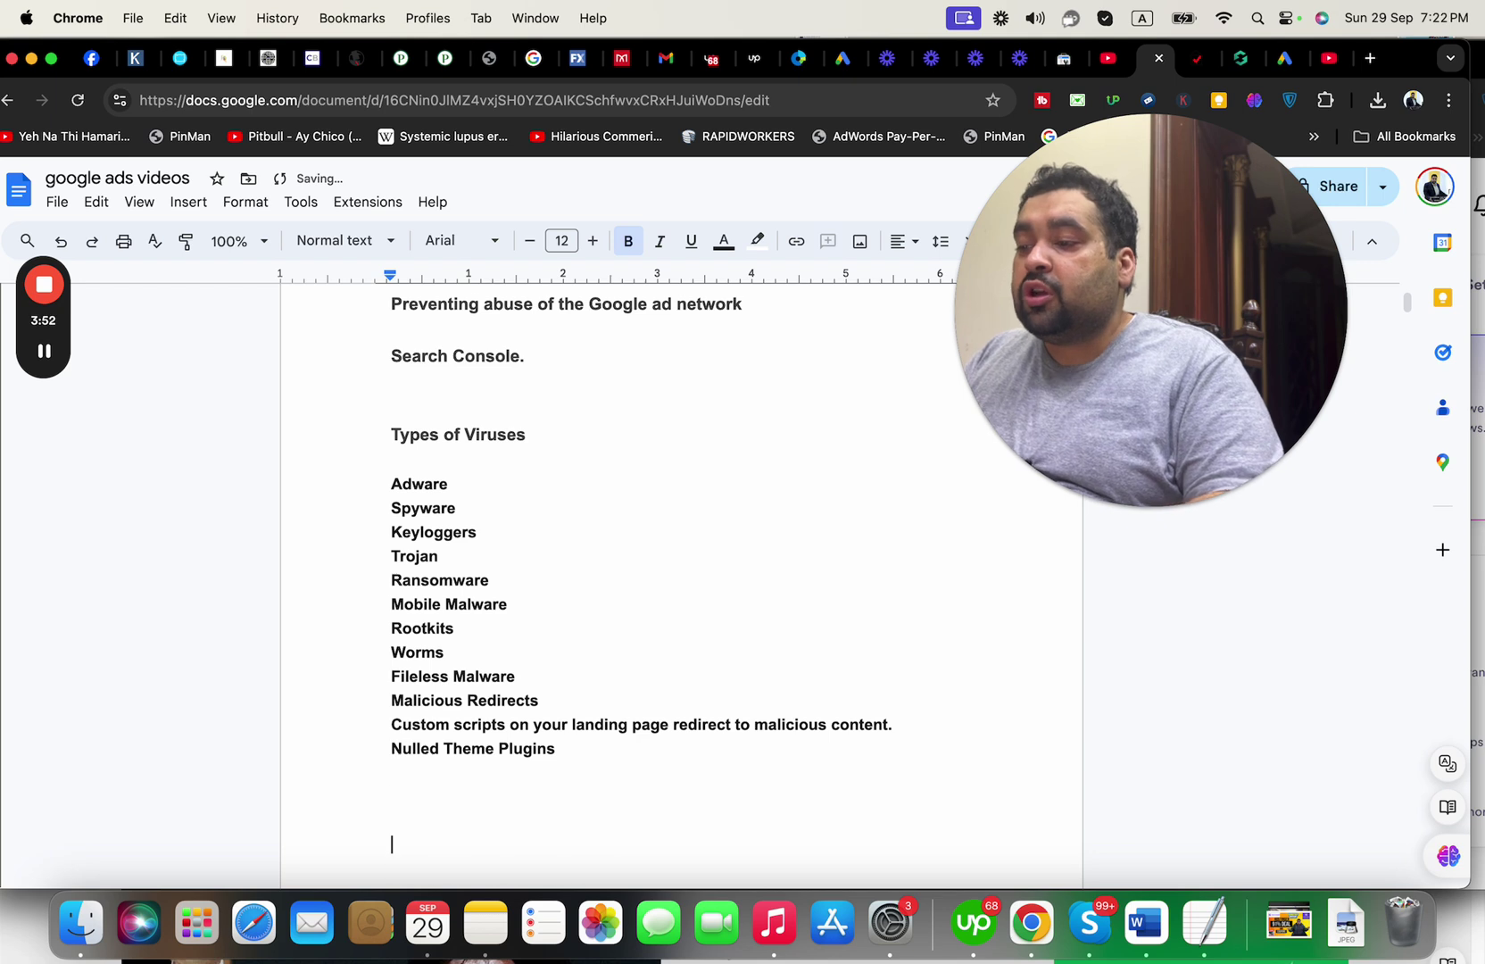
key(BackSpace)
key(Up)
key(BackSpace)
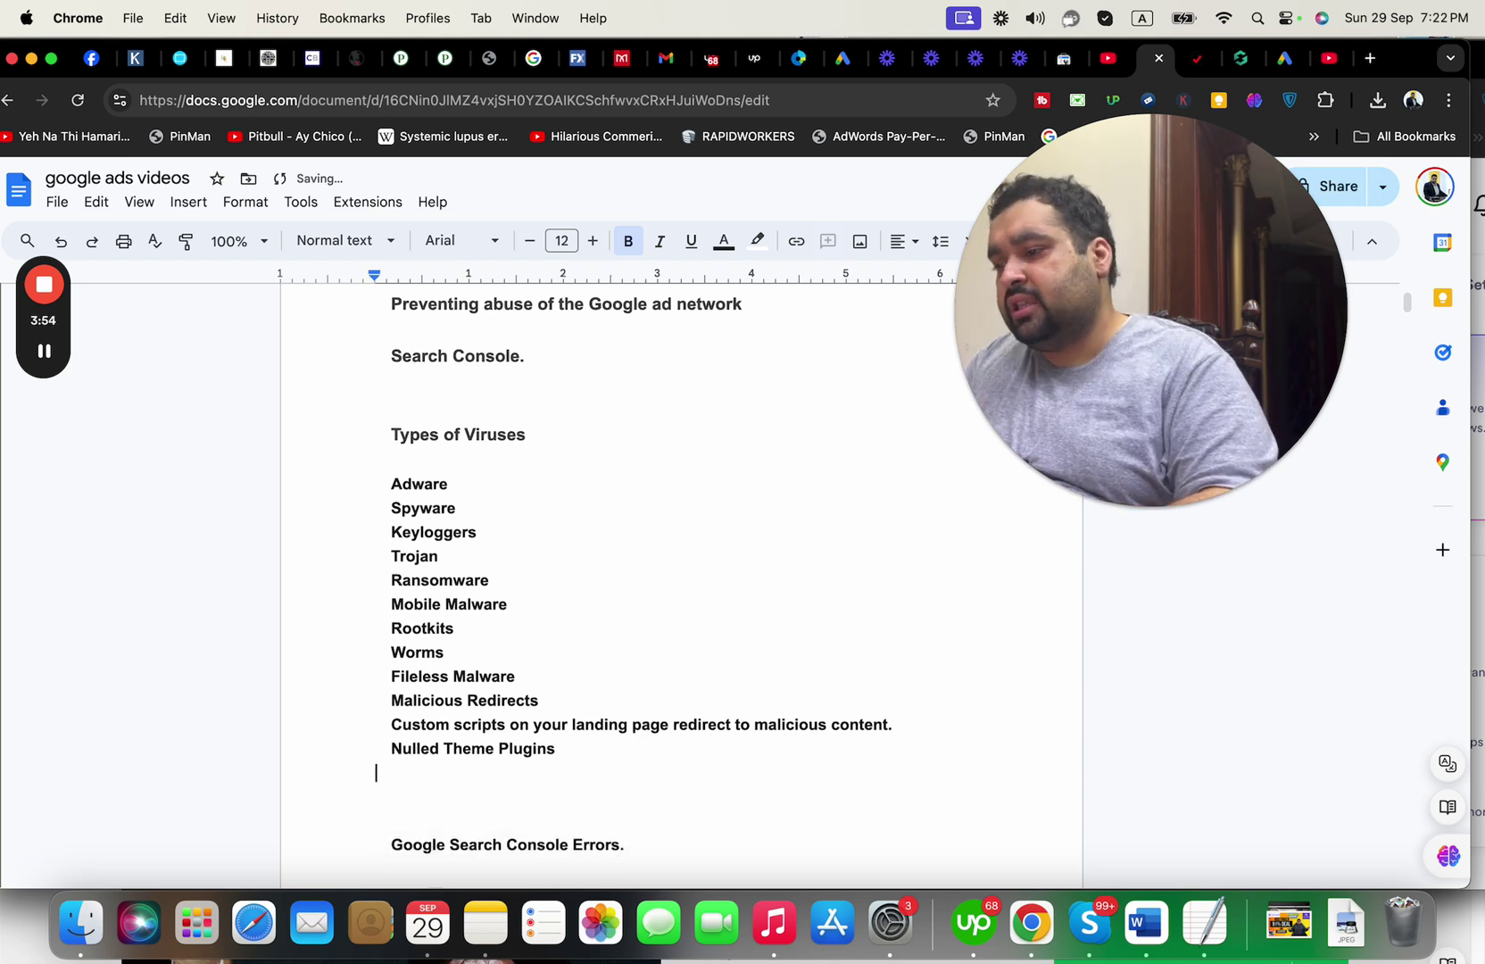
key(Down)
key(Down)
key(Up)
key(Delete)
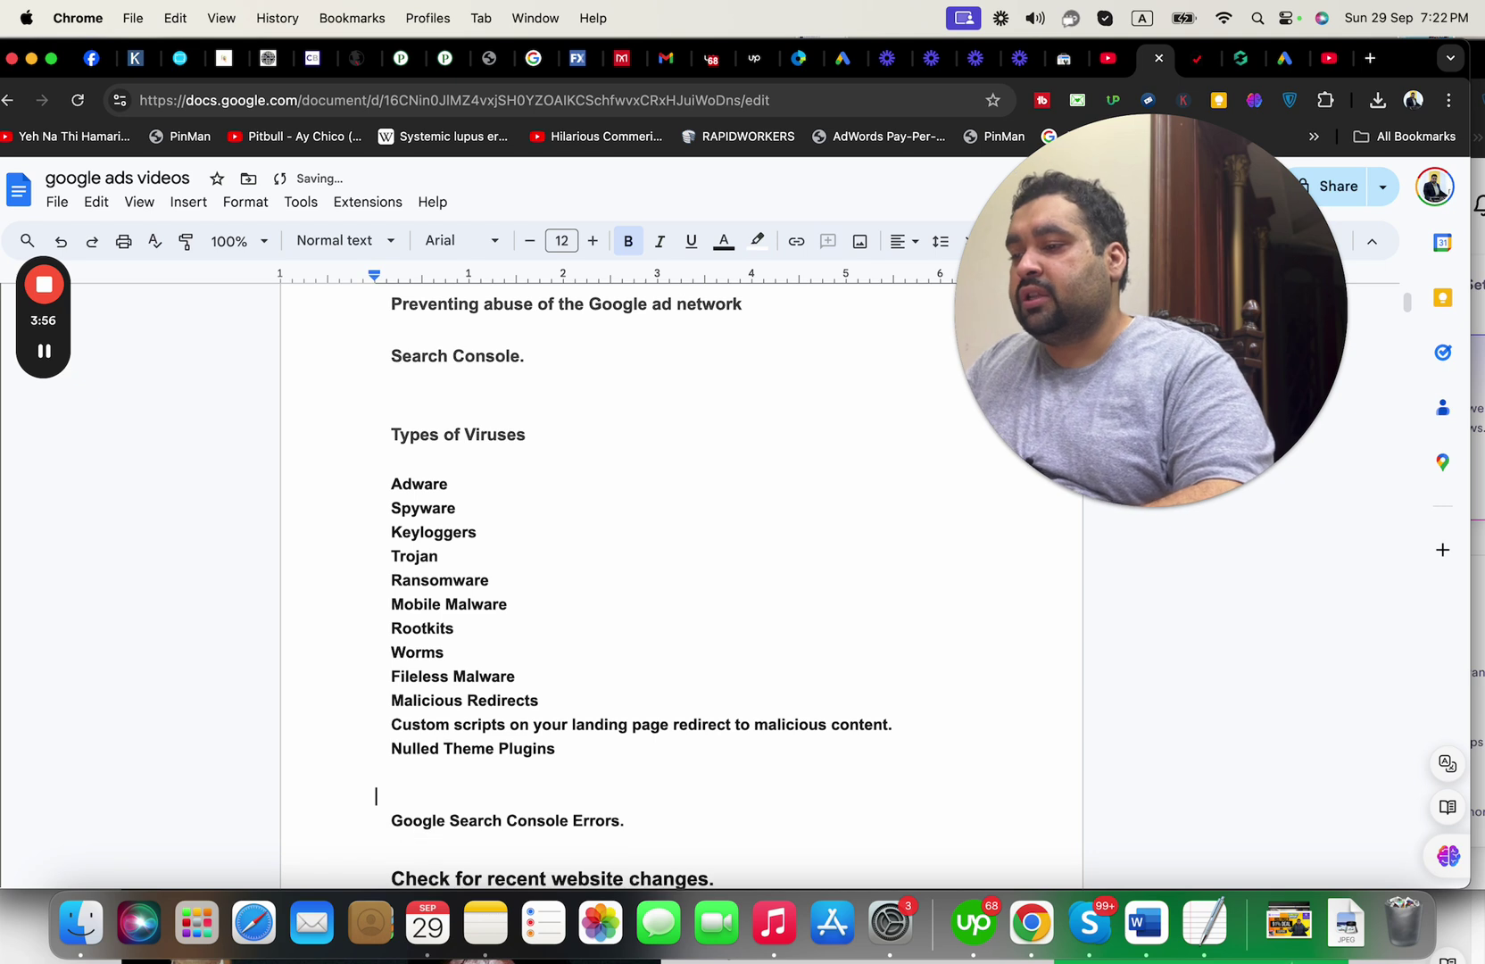
click(659, 818)
key(Return)
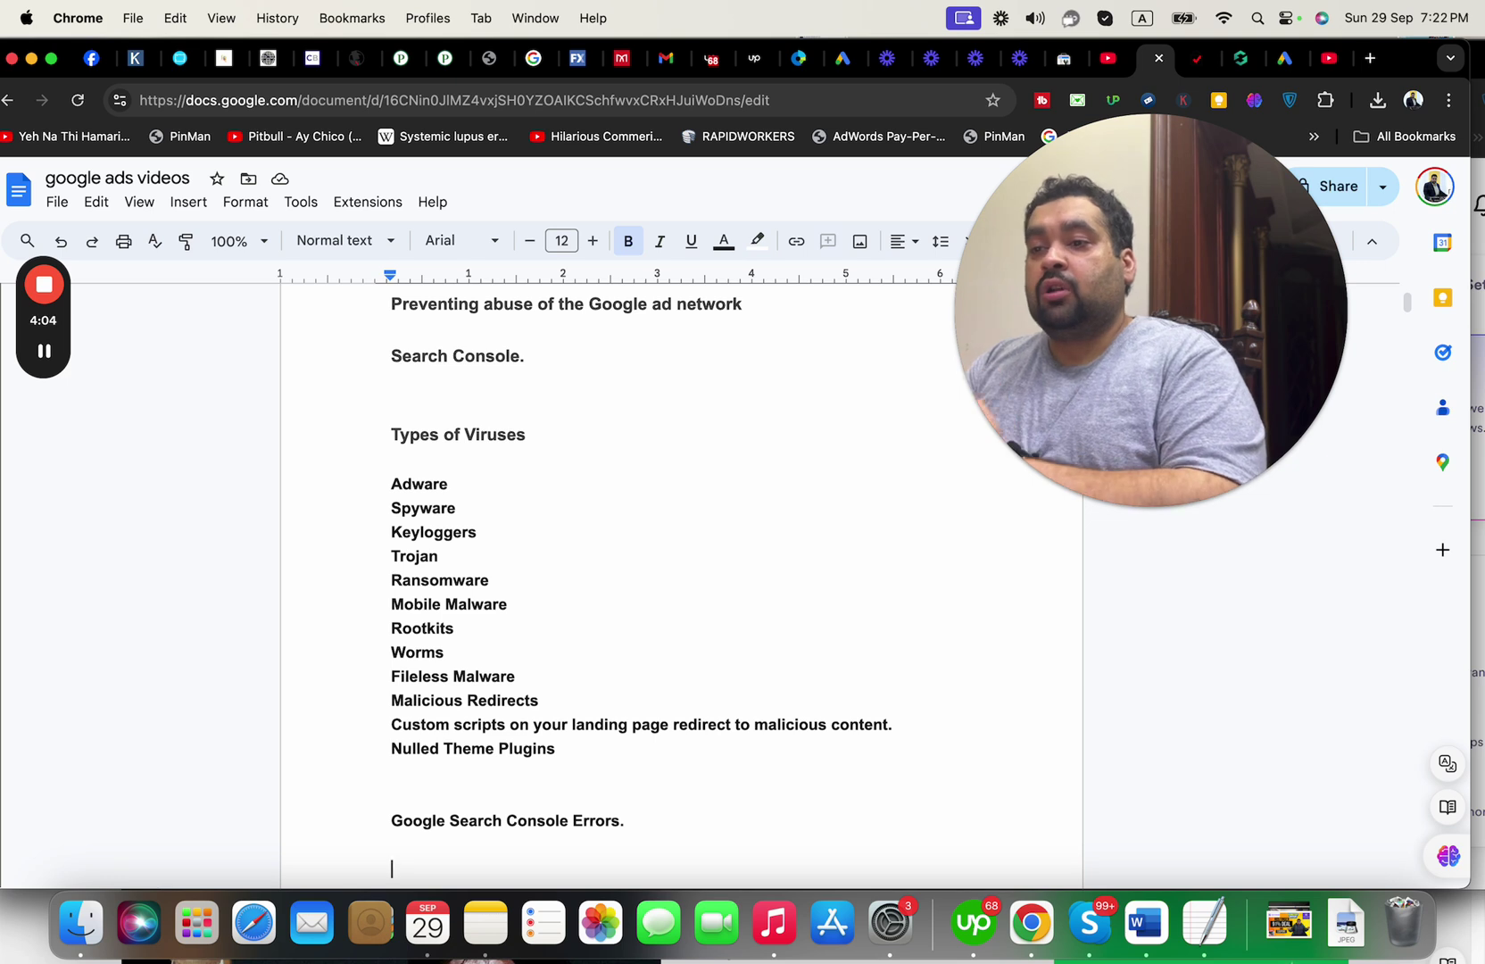
mouse_move(1155, 499)
drag(1248, 331, 1362, 392)
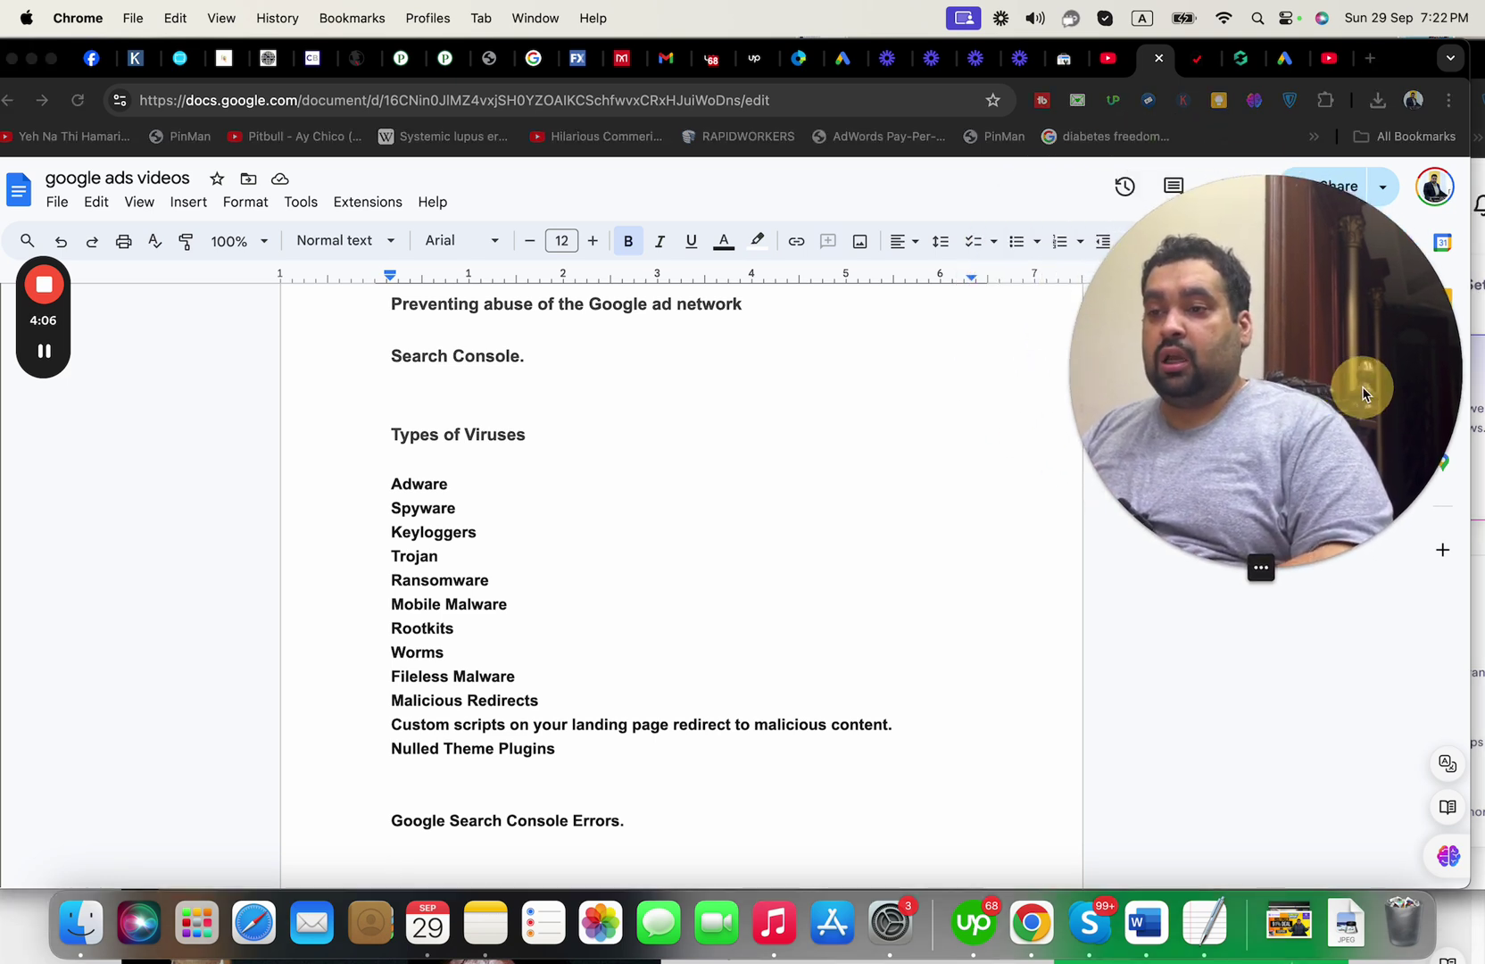
click(1110, 59)
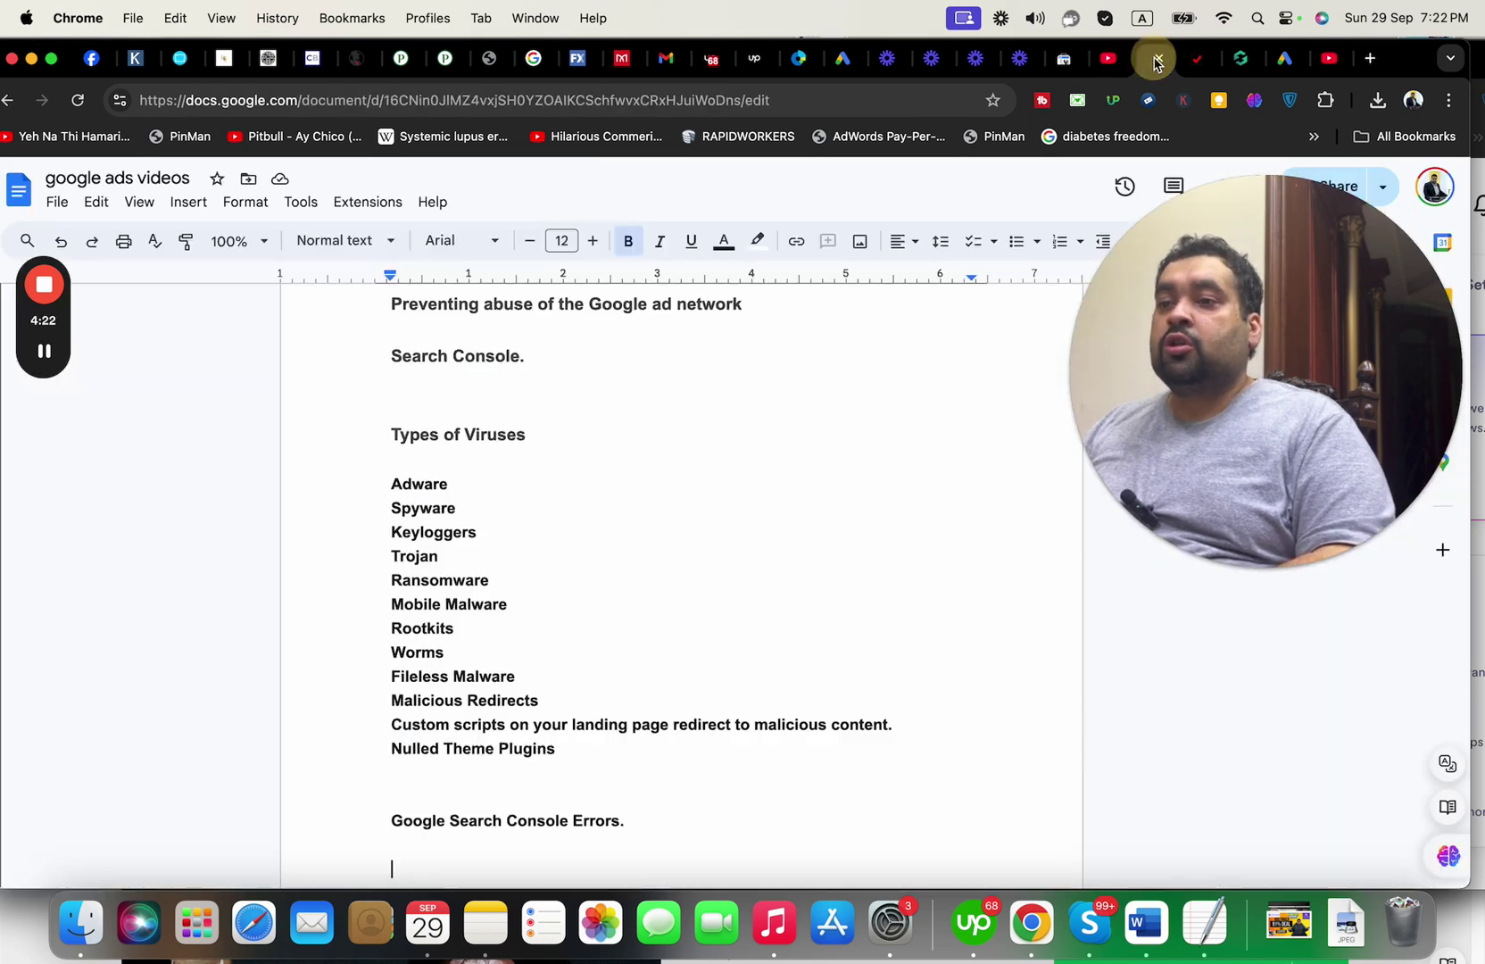
click(1153, 59)
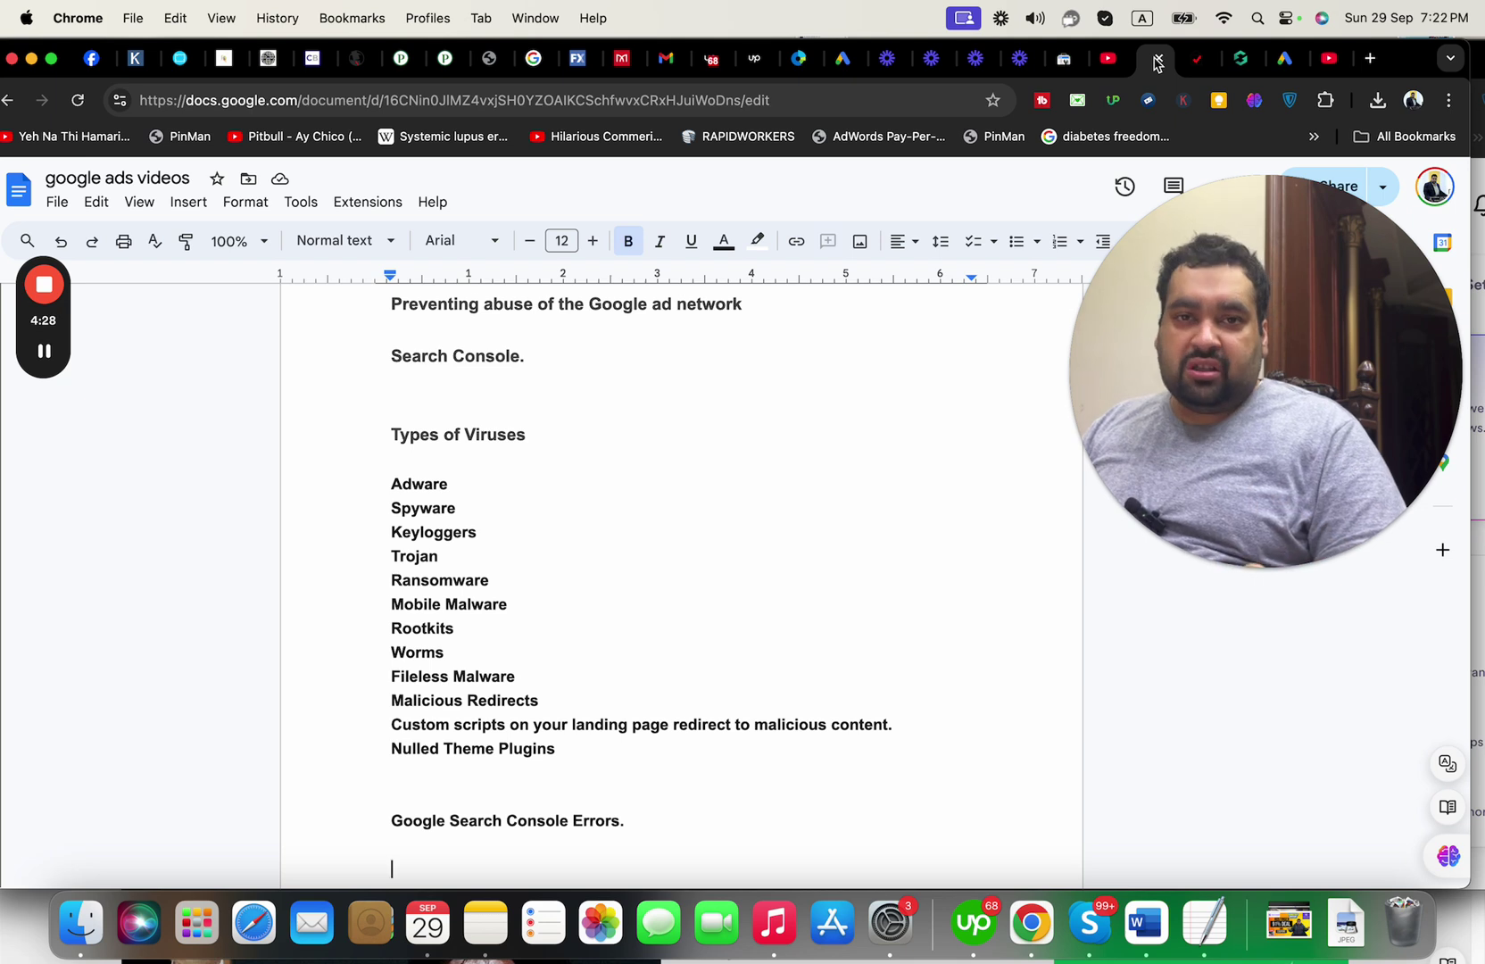
- Add the lines 'Place holder.' and 'Robots.txt' directly below Nulled Theme Plugins
key(Up)
key(Up)
key(Up)
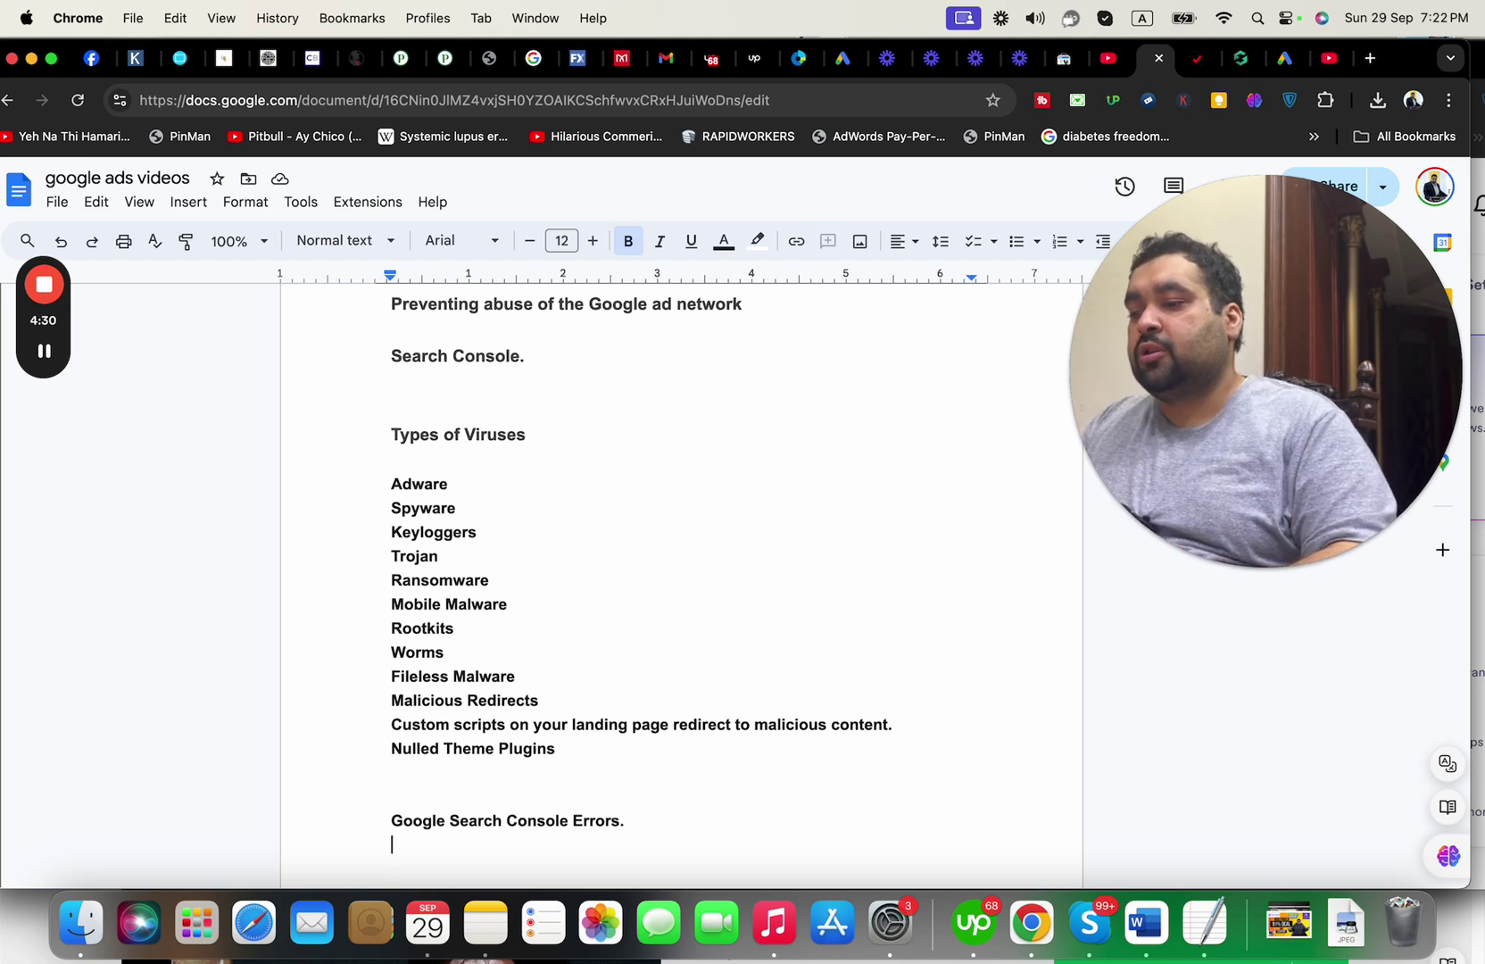
text(Pl)
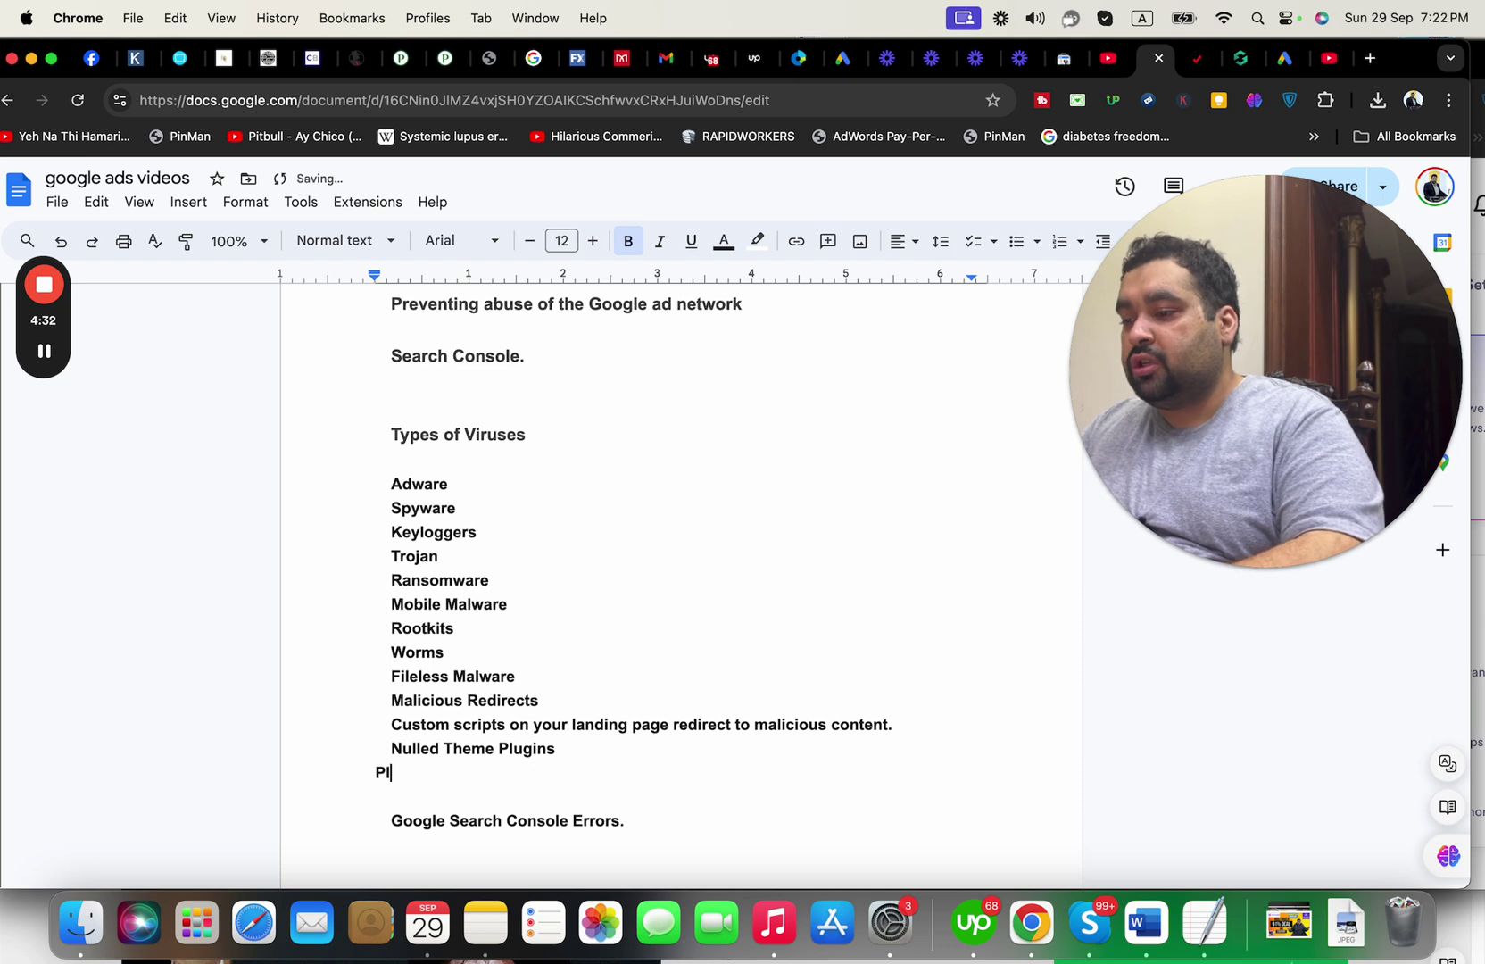
text(ace holder.)
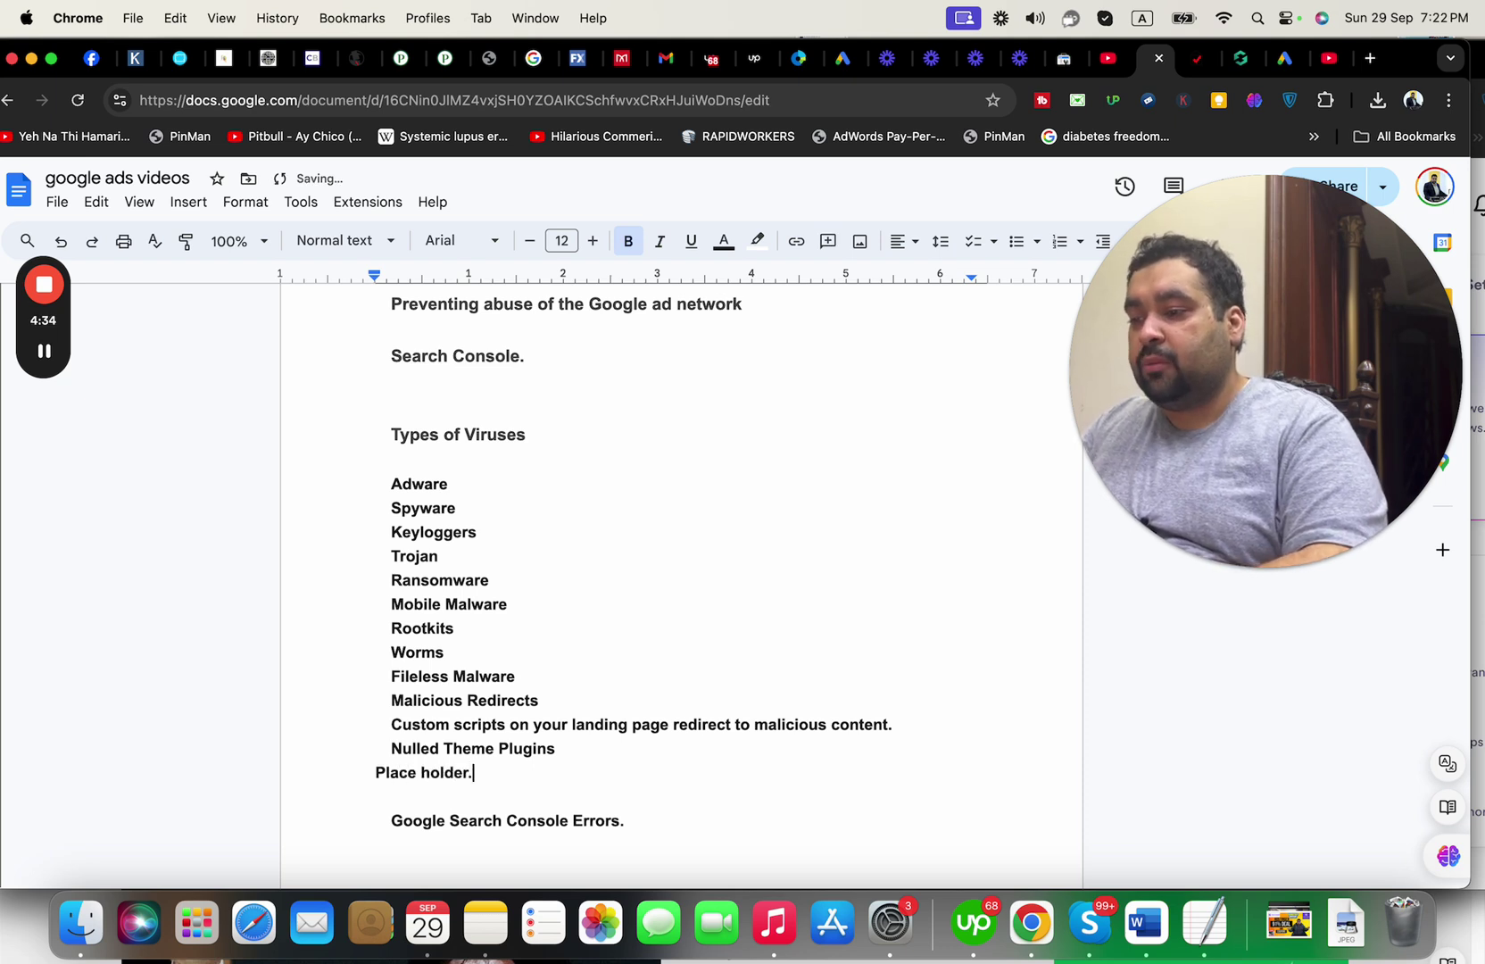
key(Return)
text(Robots.)
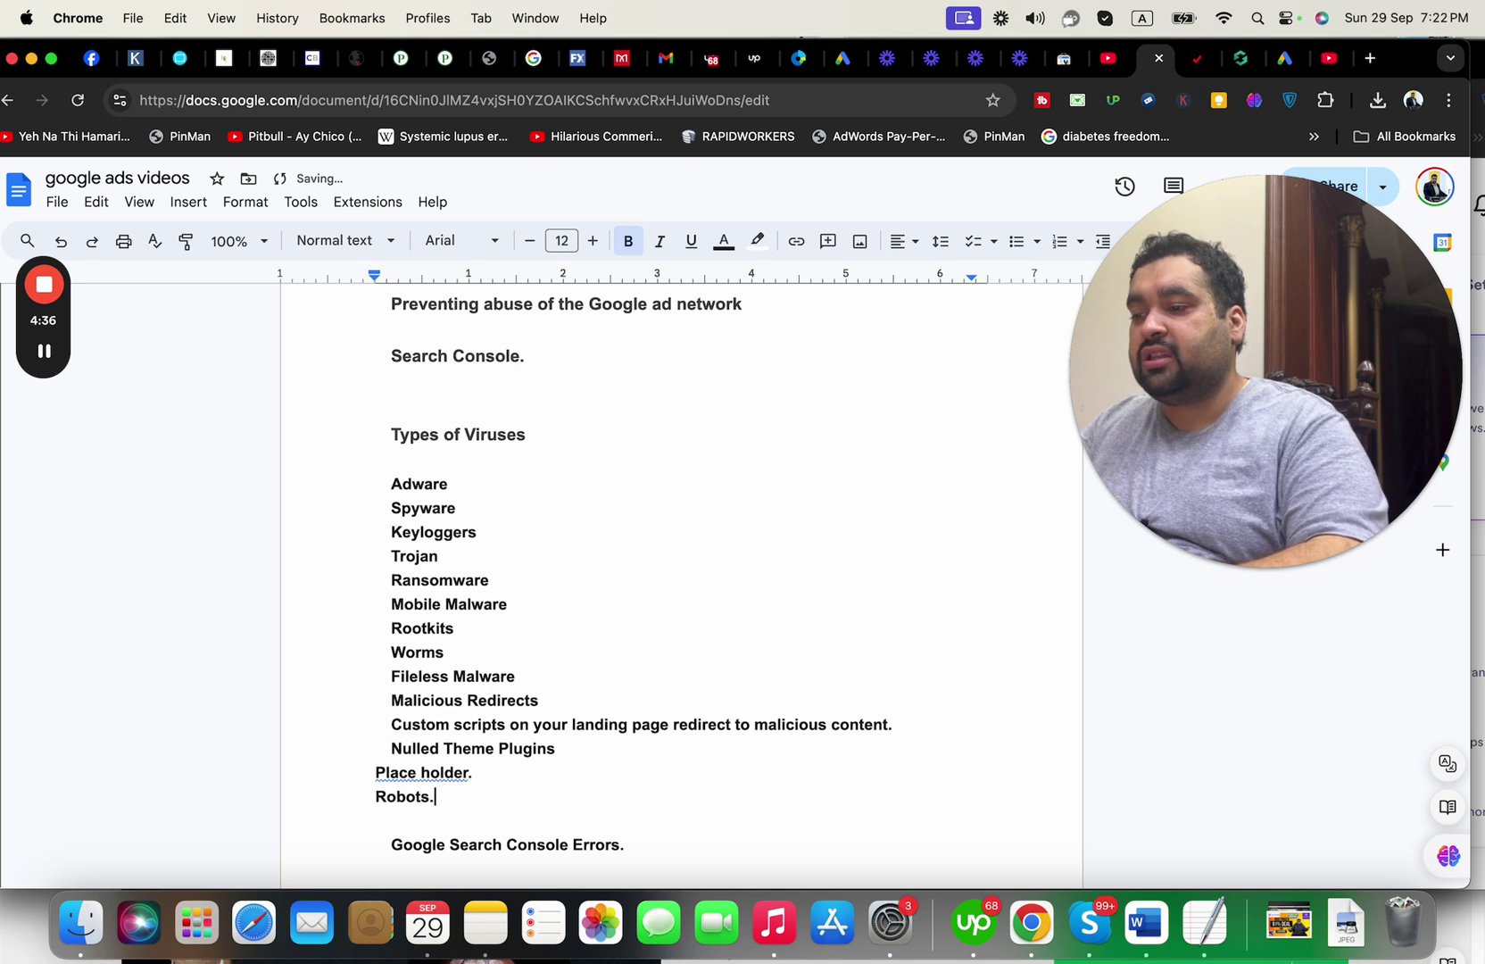